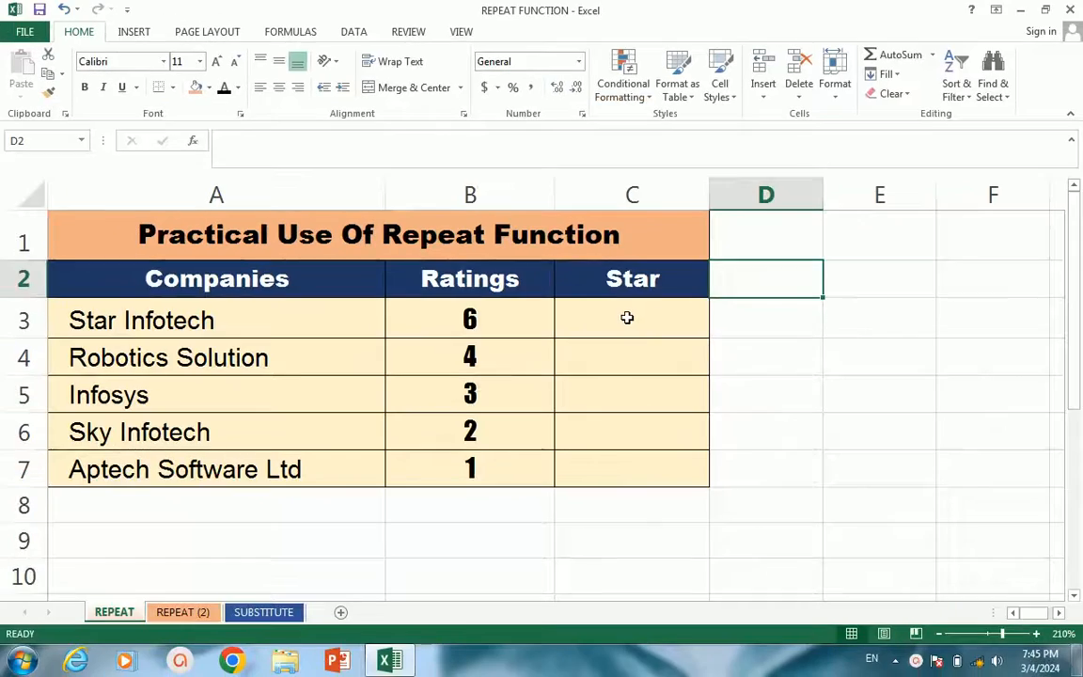
- Enter the formula =REPT("*",B3) in cell C3 to show Star Infotech's rating as stars
left_click(571, 331)
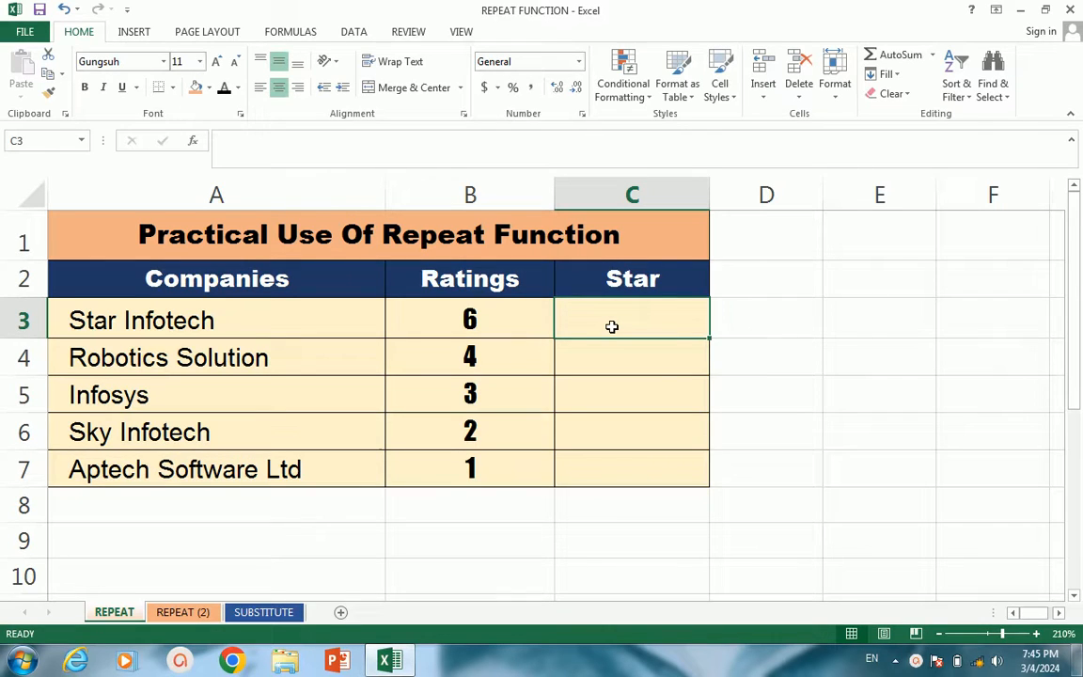
left_click_drag(495, 321, 497, 472)
left_click(600, 320)
type("=")
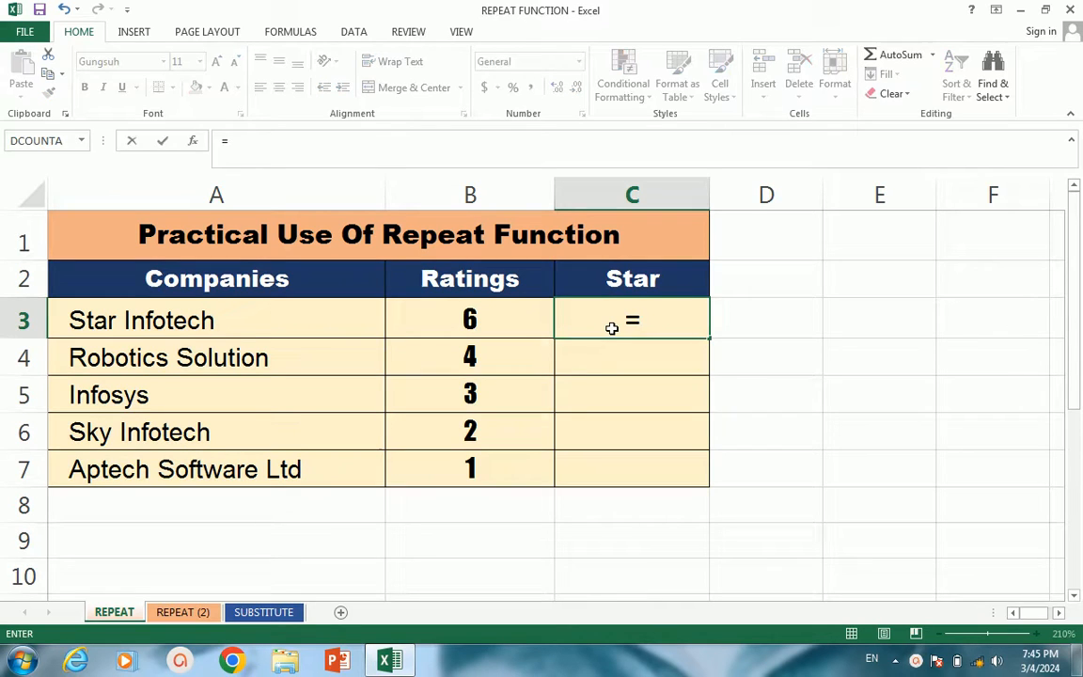
type("REPT")
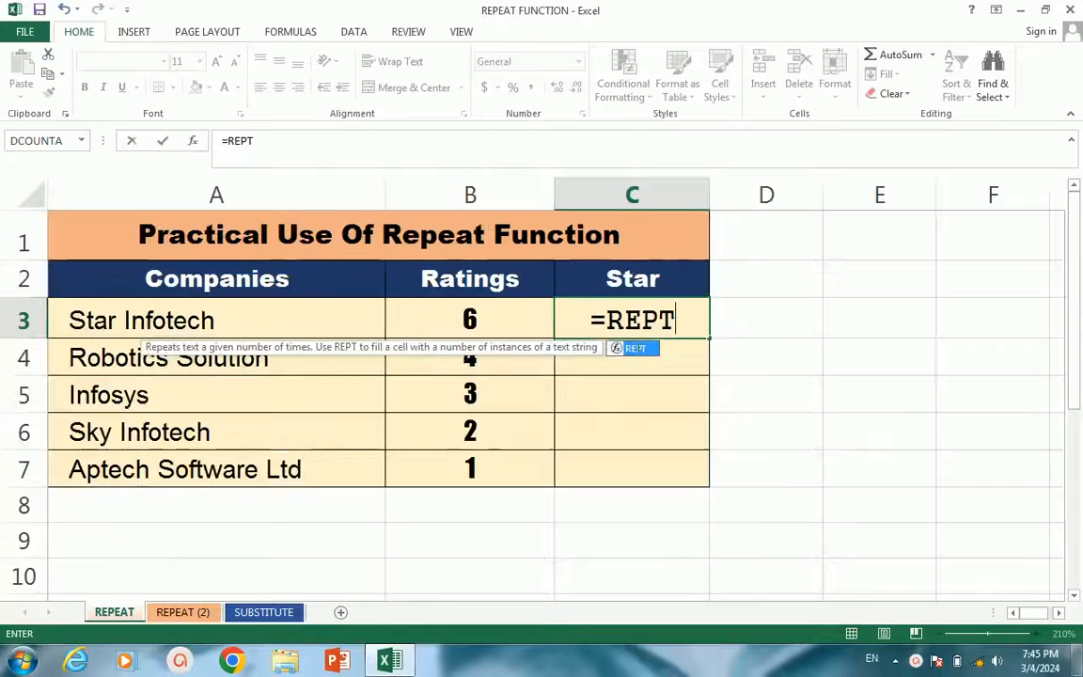
double_click(662, 372)
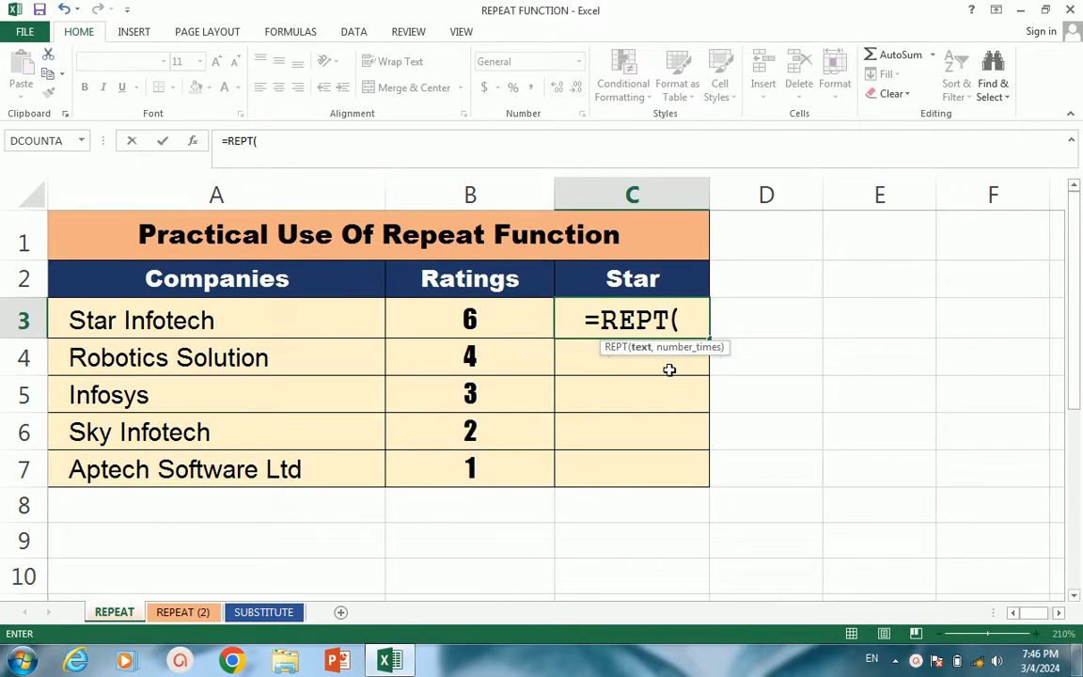
type("\"")
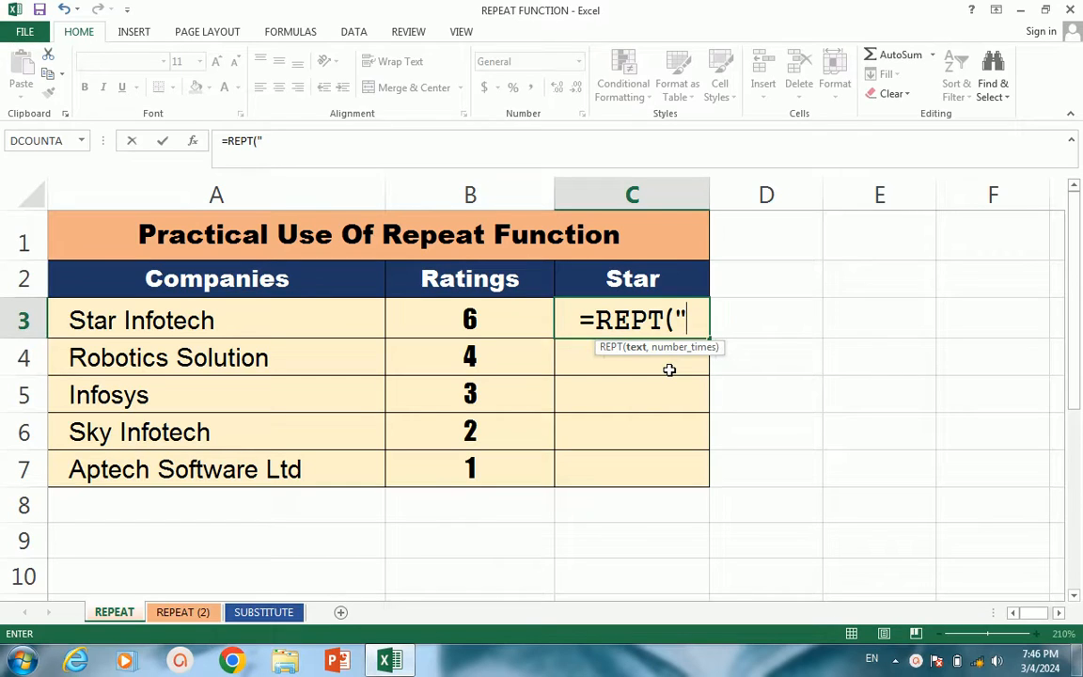
type("*")
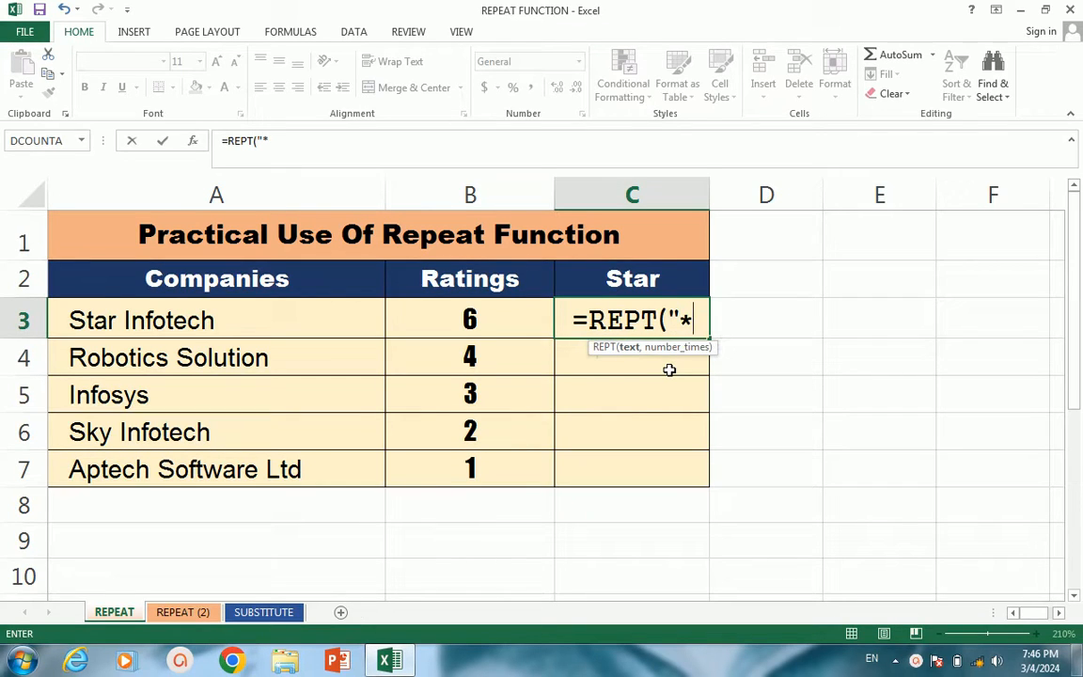
type("\"")
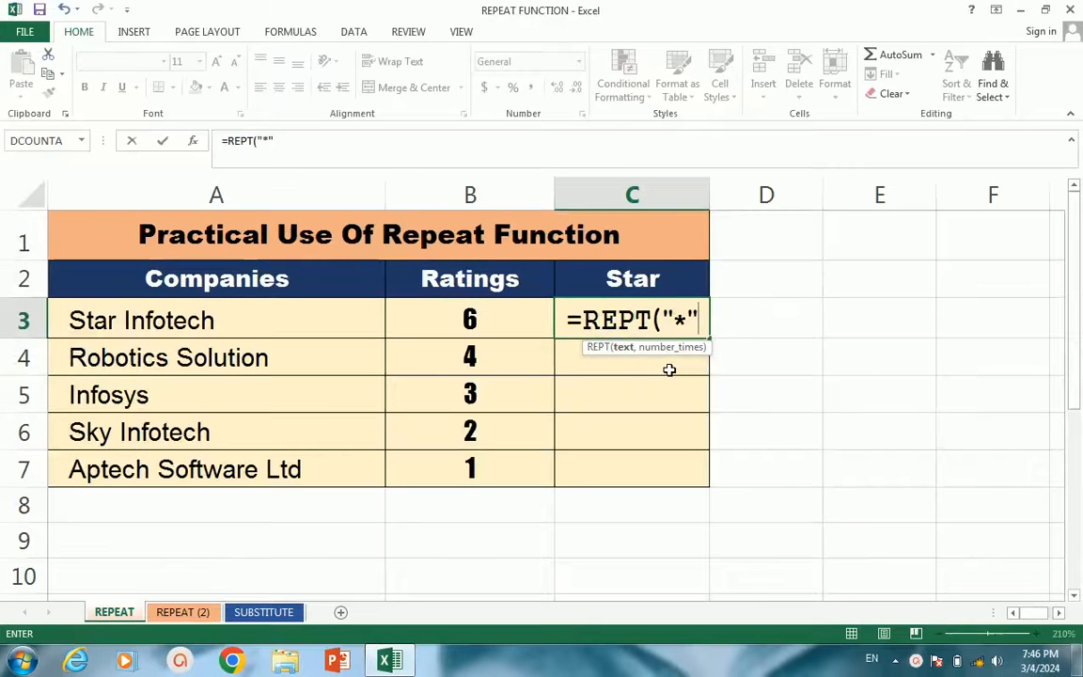
type(",")
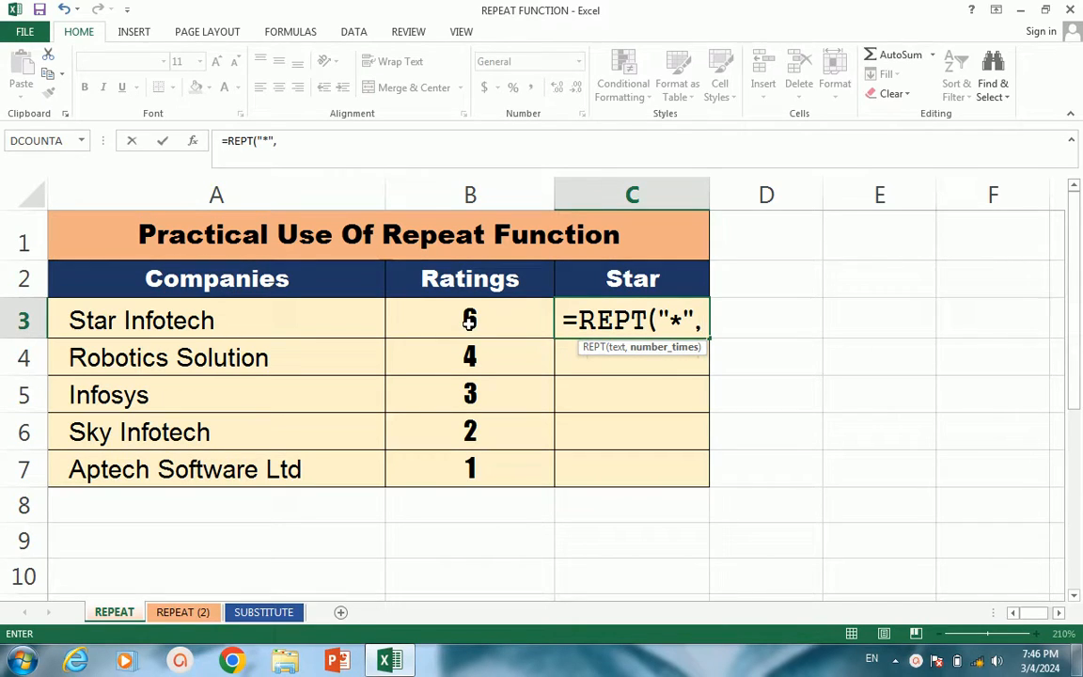
left_click(469, 323)
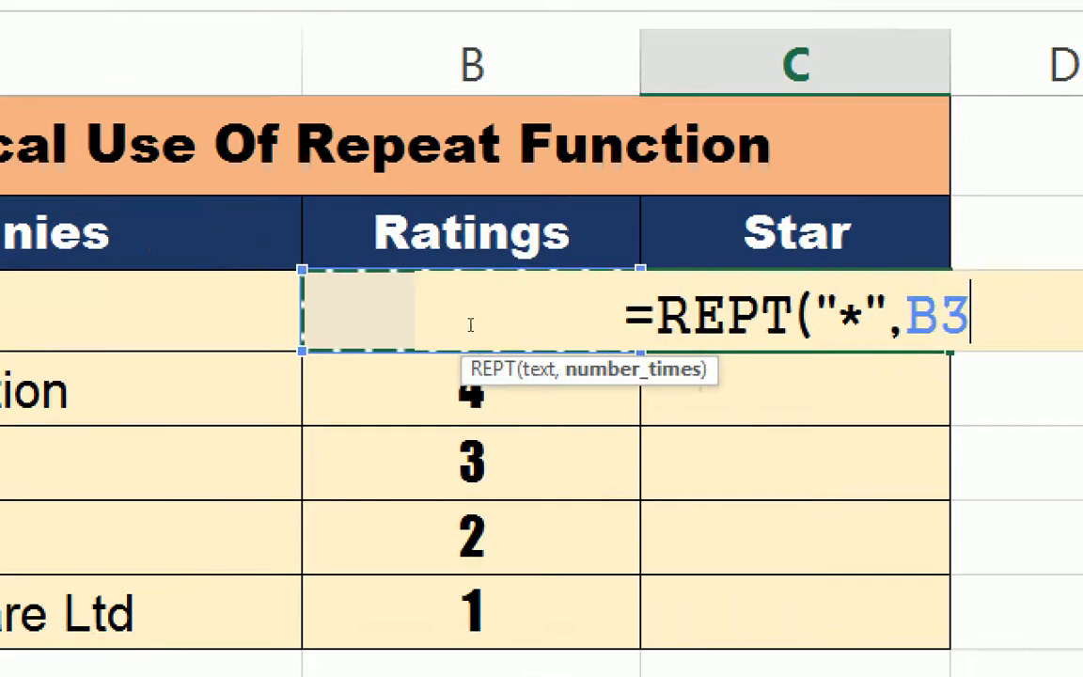
type(")")
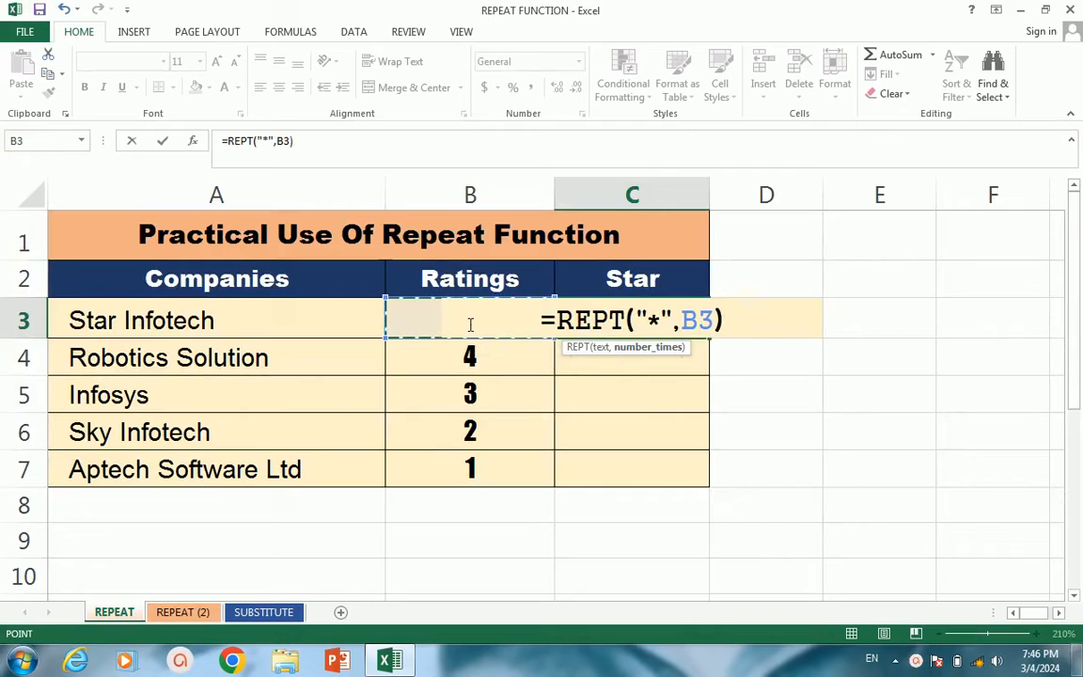
key("Return")
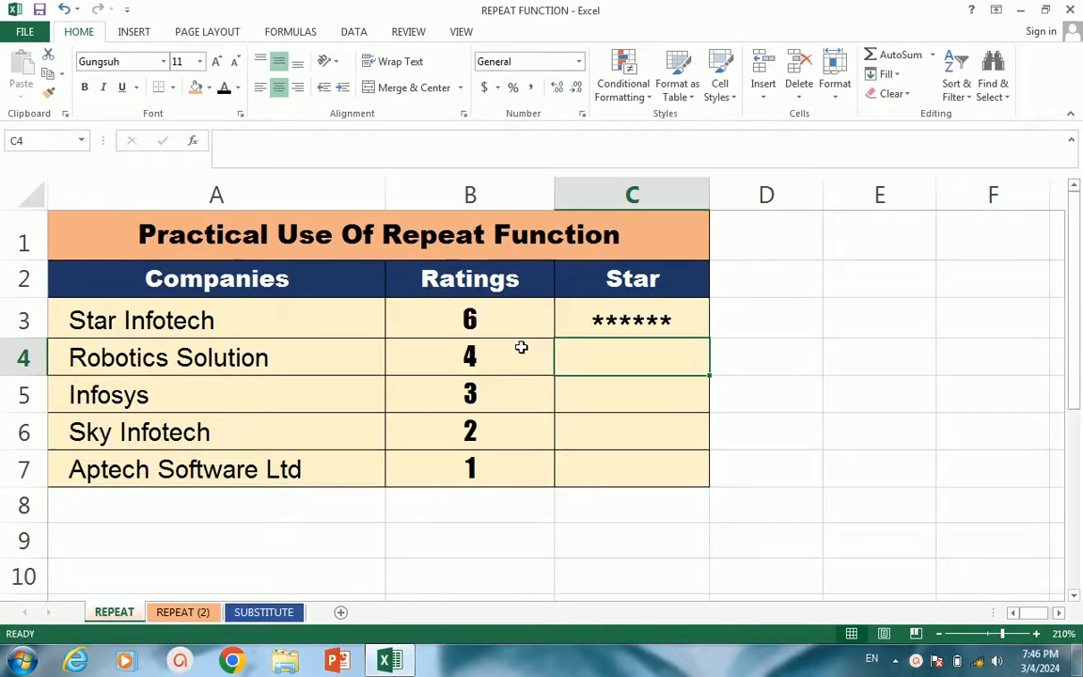
- Test the star formula by changing Star Infotech's rating in B3 to 4 and finally to 2
left_click(406, 296)
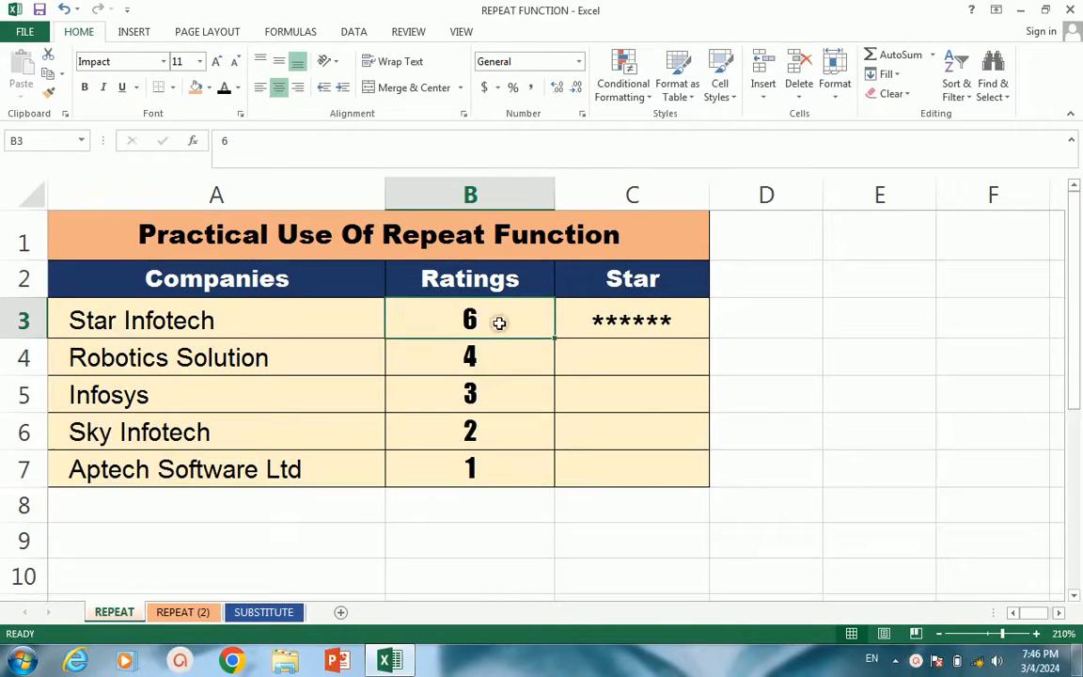
type("4")
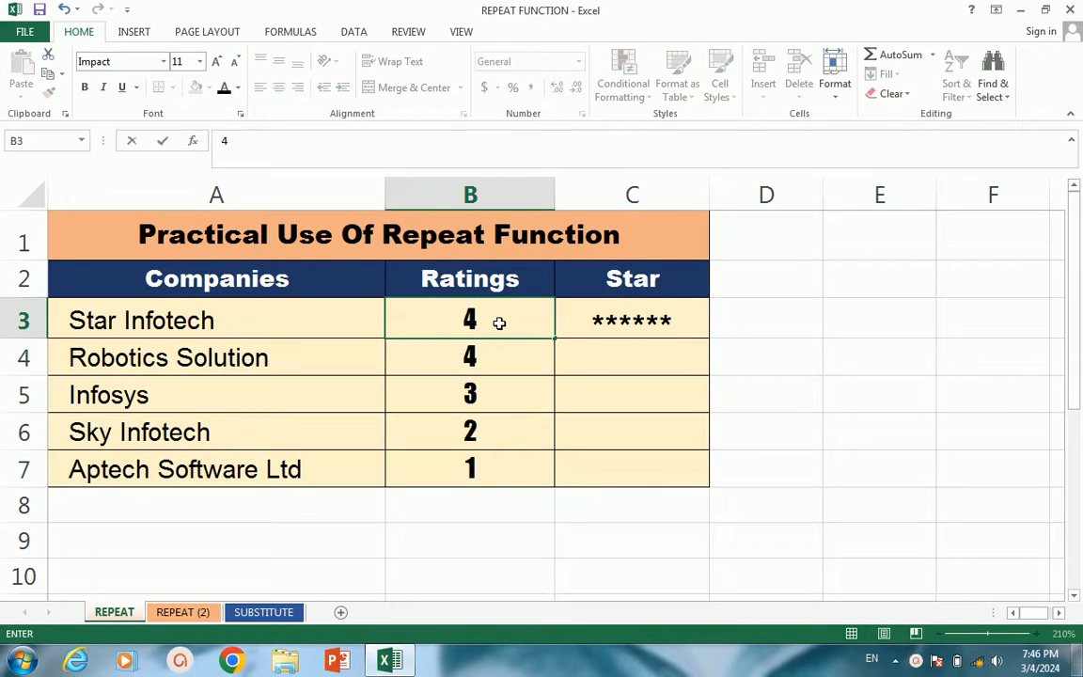
key("Return")
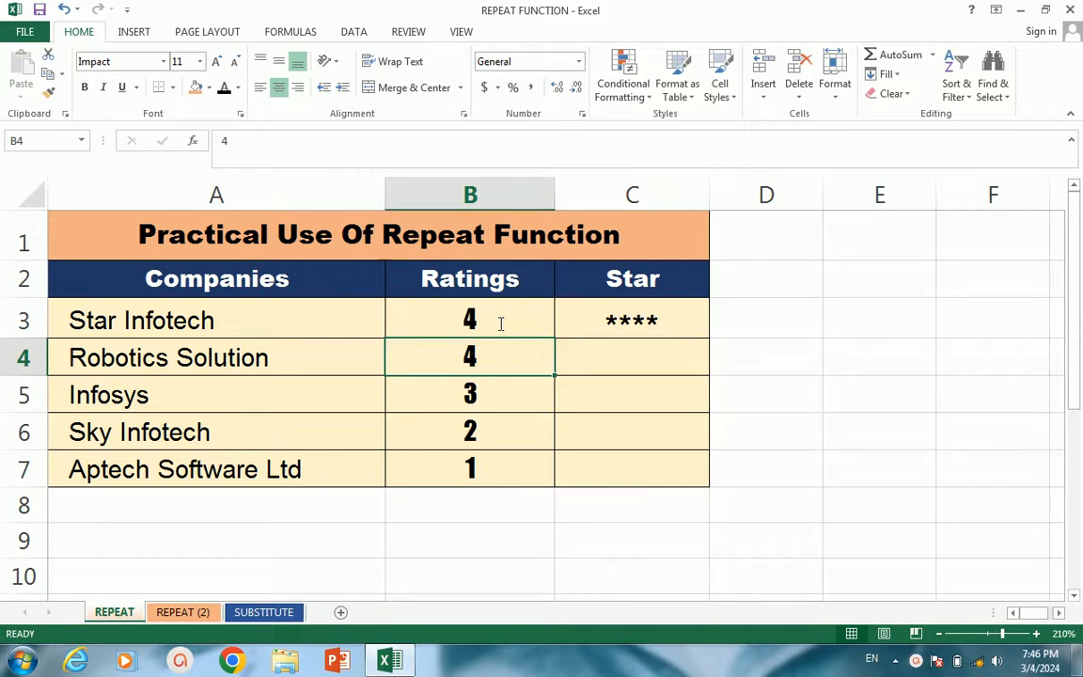
left_click(482, 318)
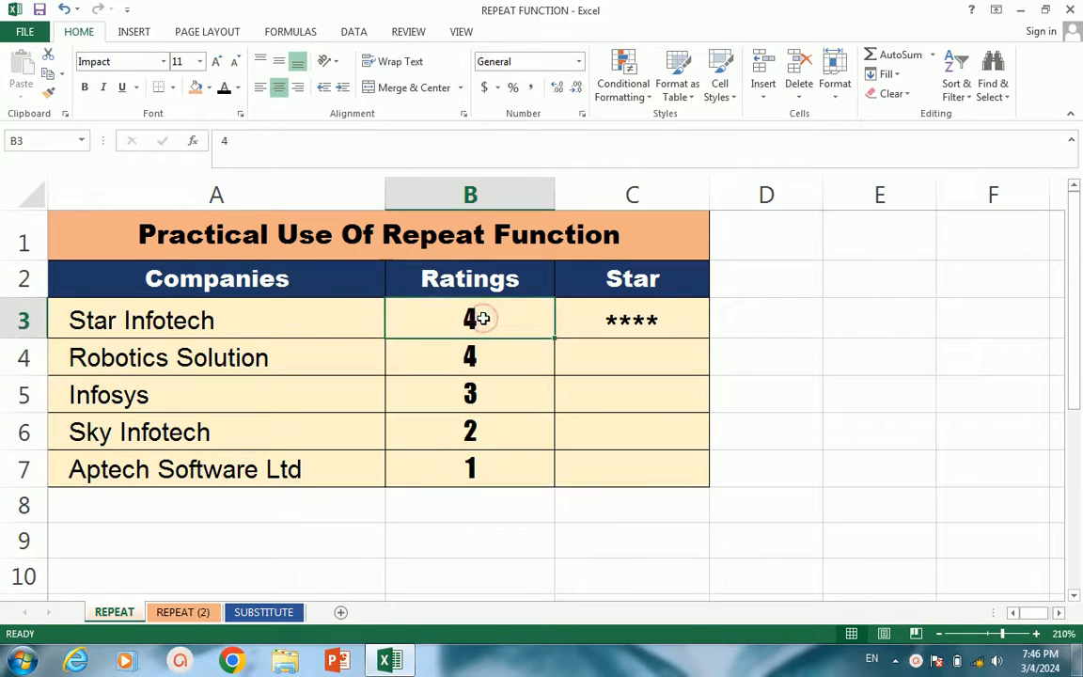
type("2")
key("Return")
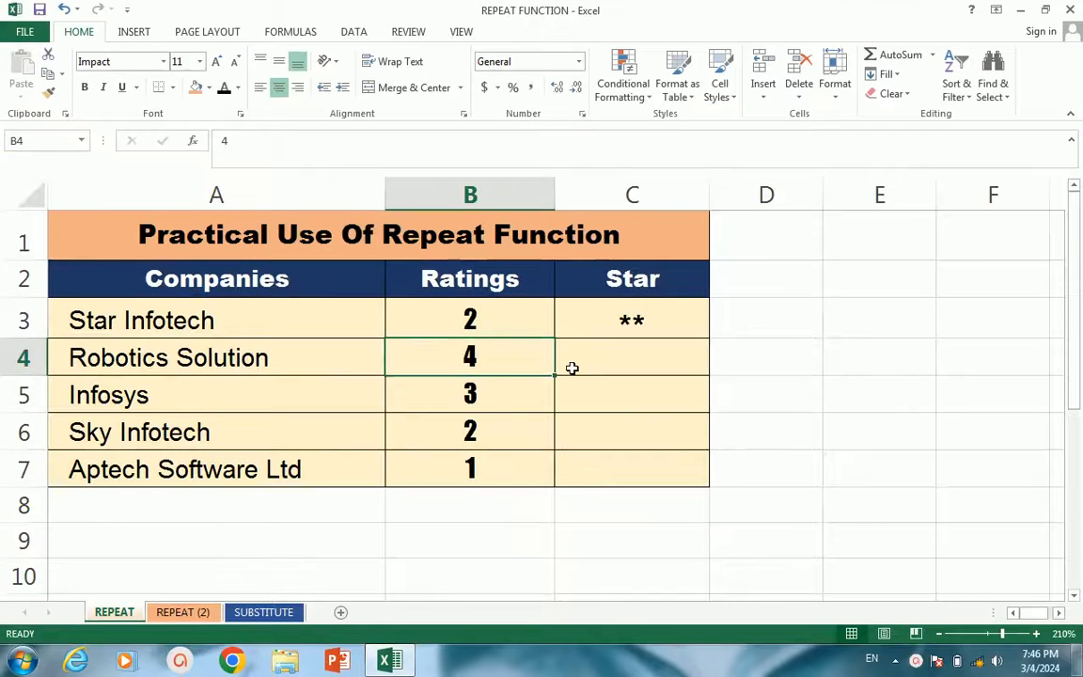
- Enter the formula =REPT("*",B4) in cell C4 to show Robotics Solution's rating as stars
left_click(583, 367)
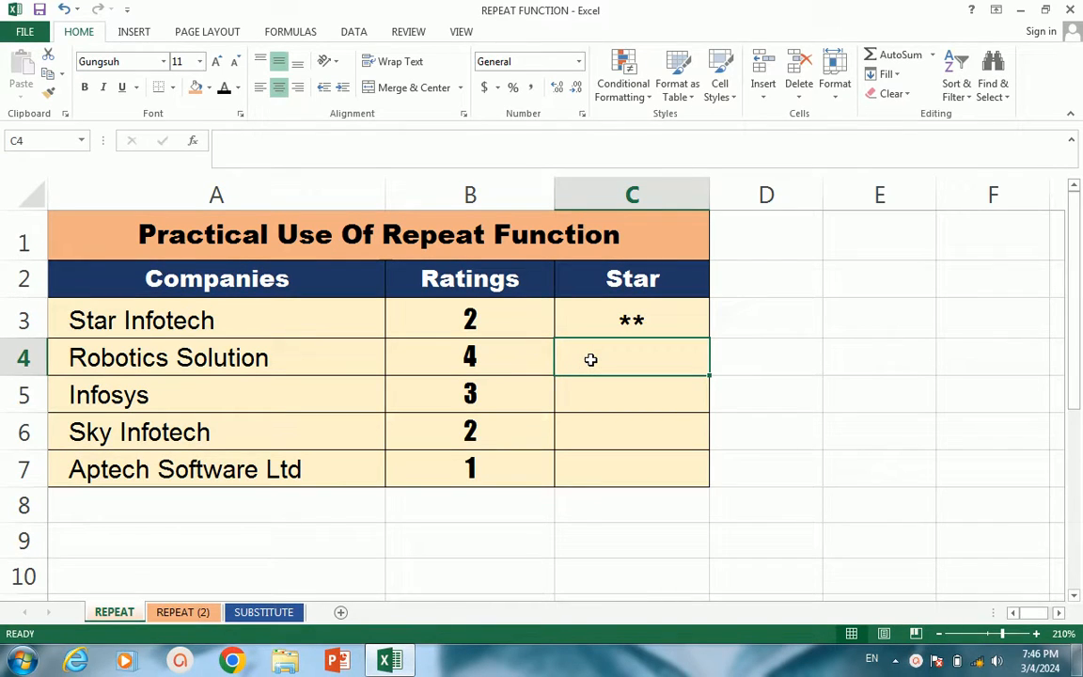
type("=")
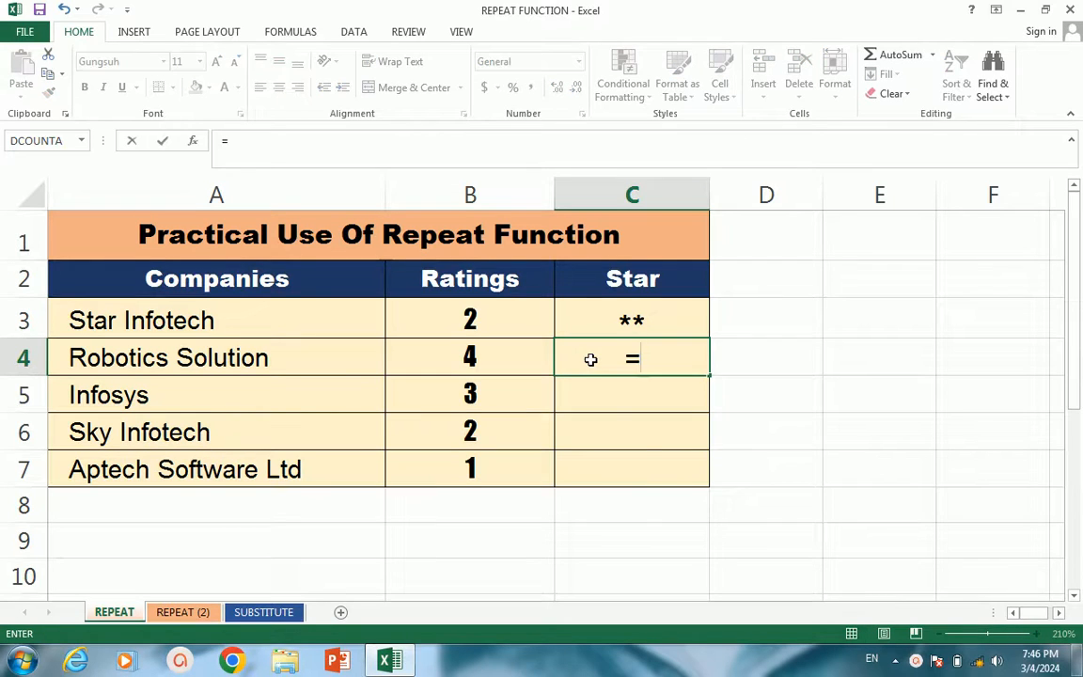
type("REPT")
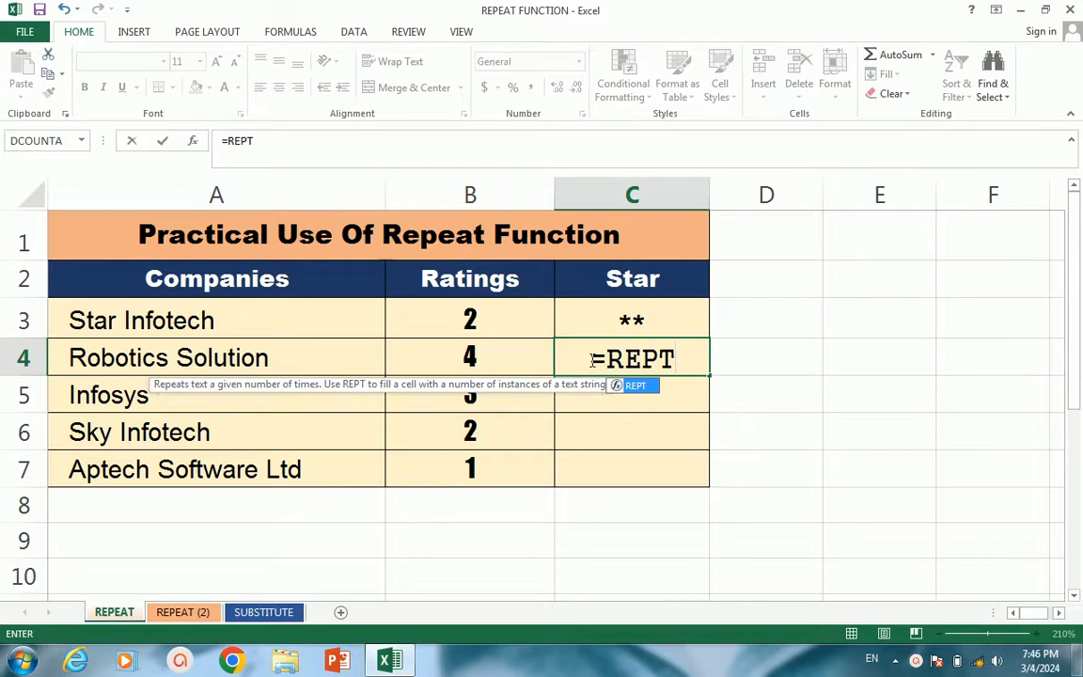
double_click(636, 386)
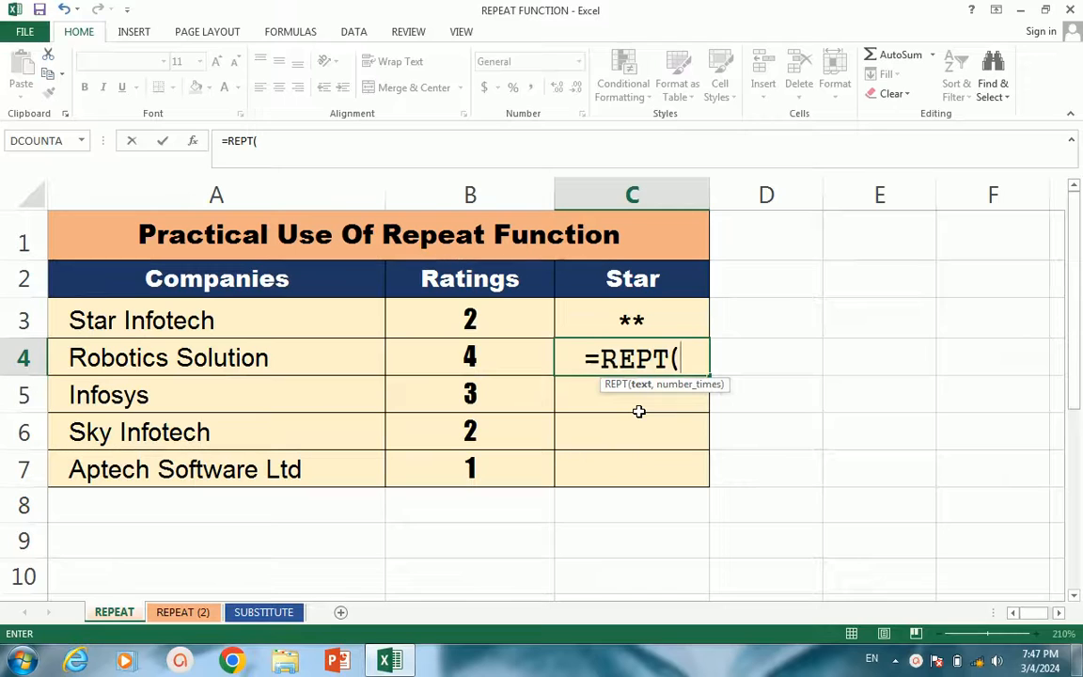
type("\"")
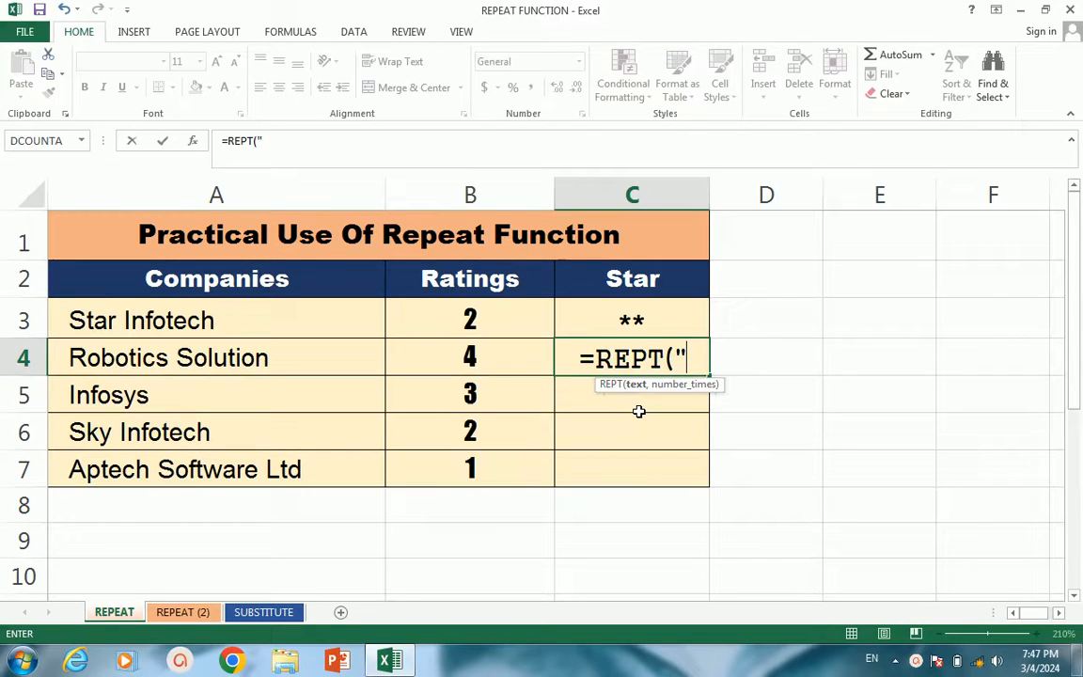
type("*")
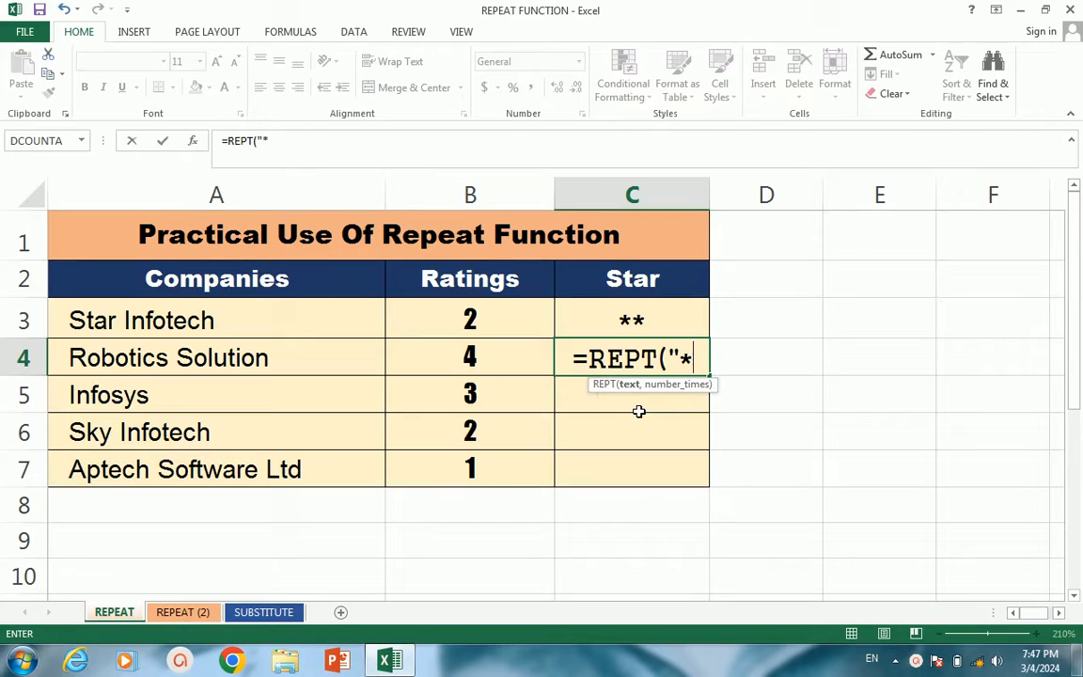
type("\"")
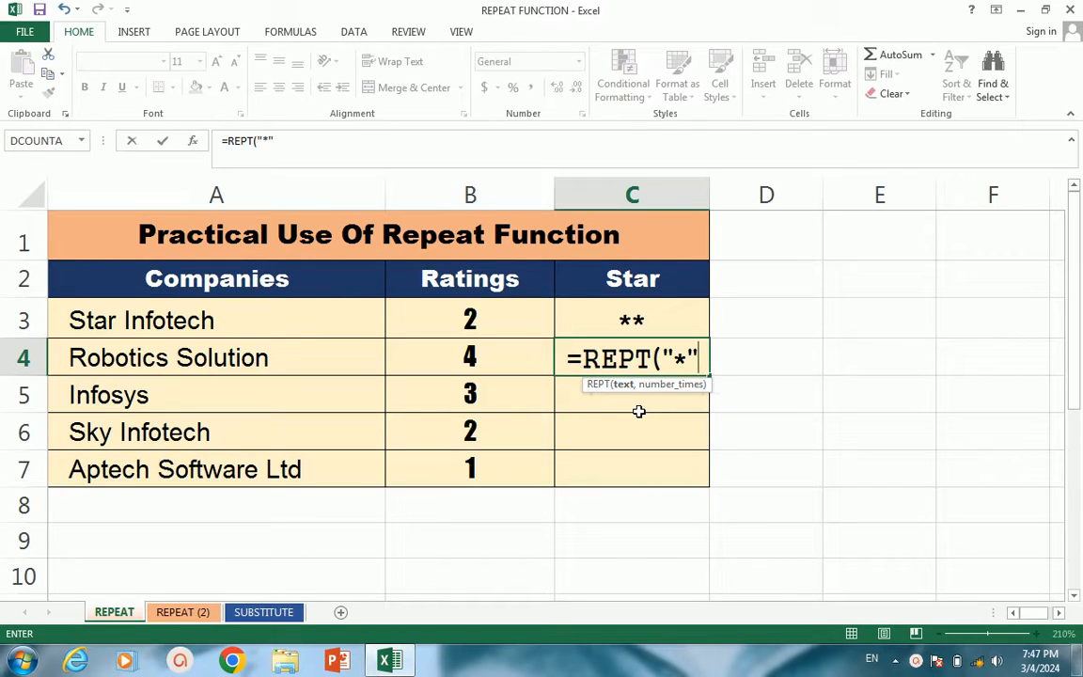
type(",")
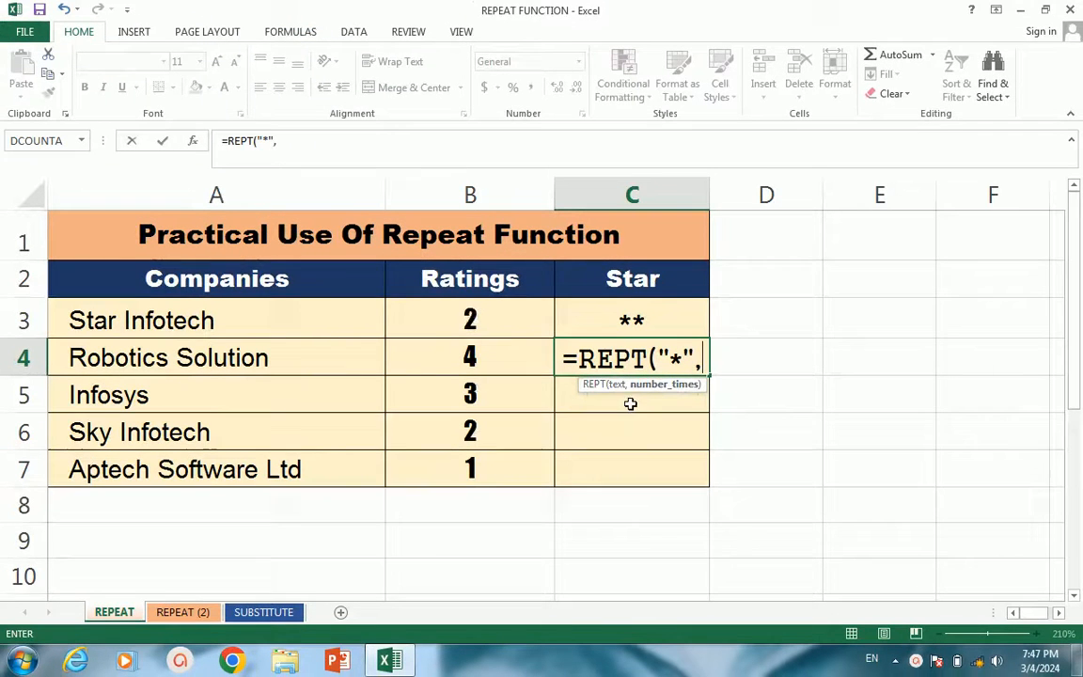
left_click(483, 362)
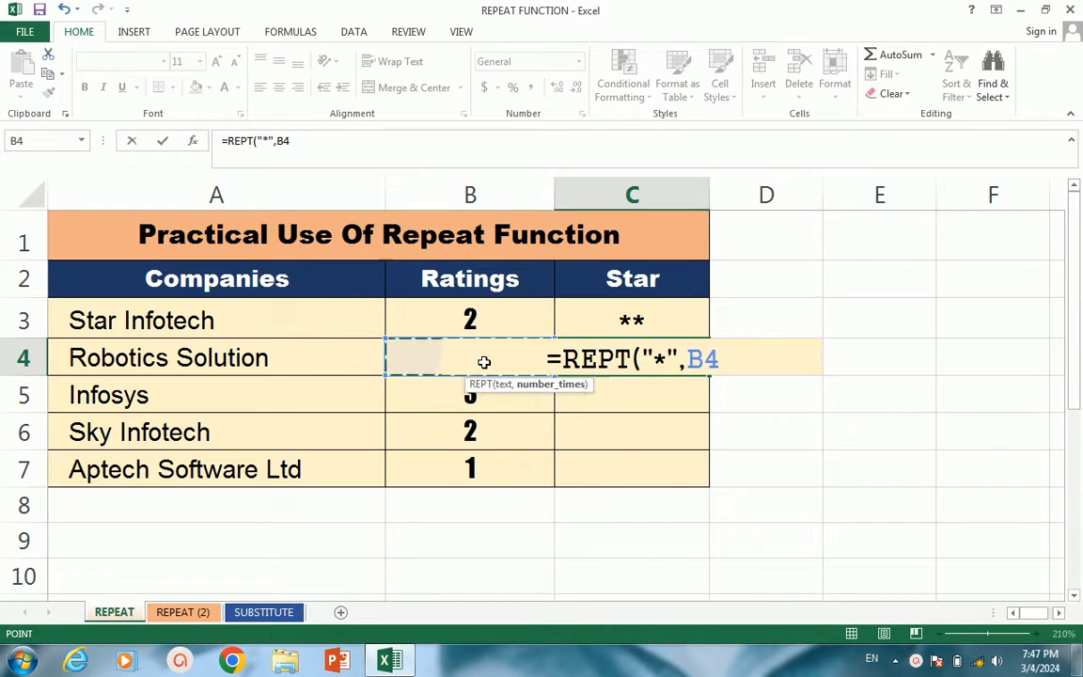
type(")")
key("Return")
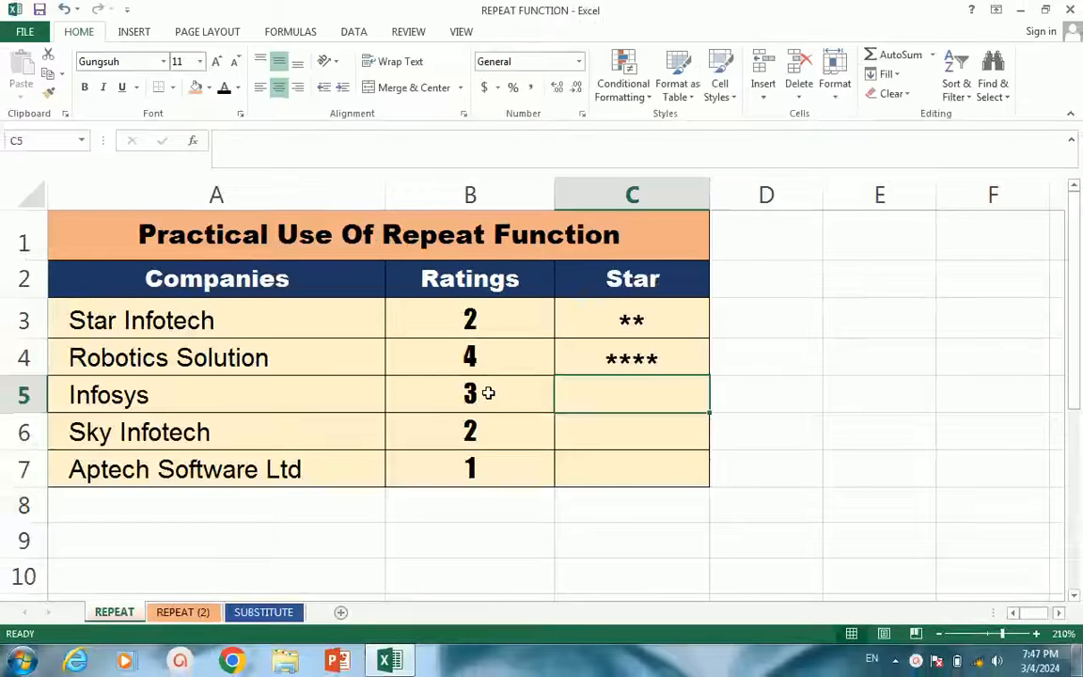
- Test the C4 formula by changing Robotics Solution's rating in B4 to 2, 6 and finally 5
left_click(489, 363)
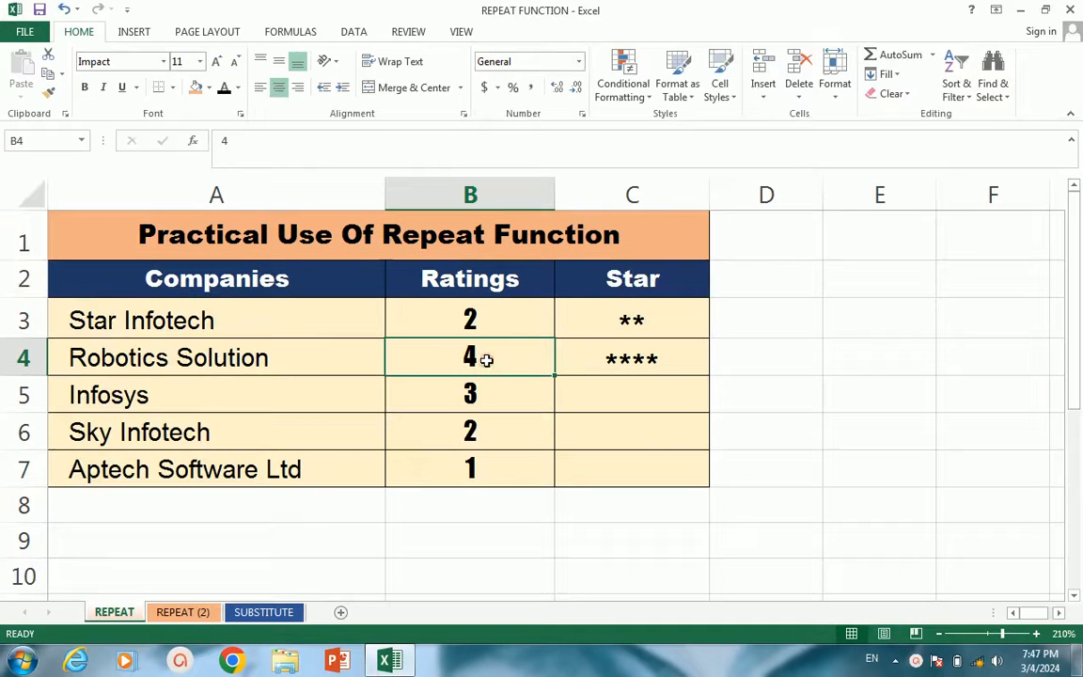
type("2")
left_click(639, 379)
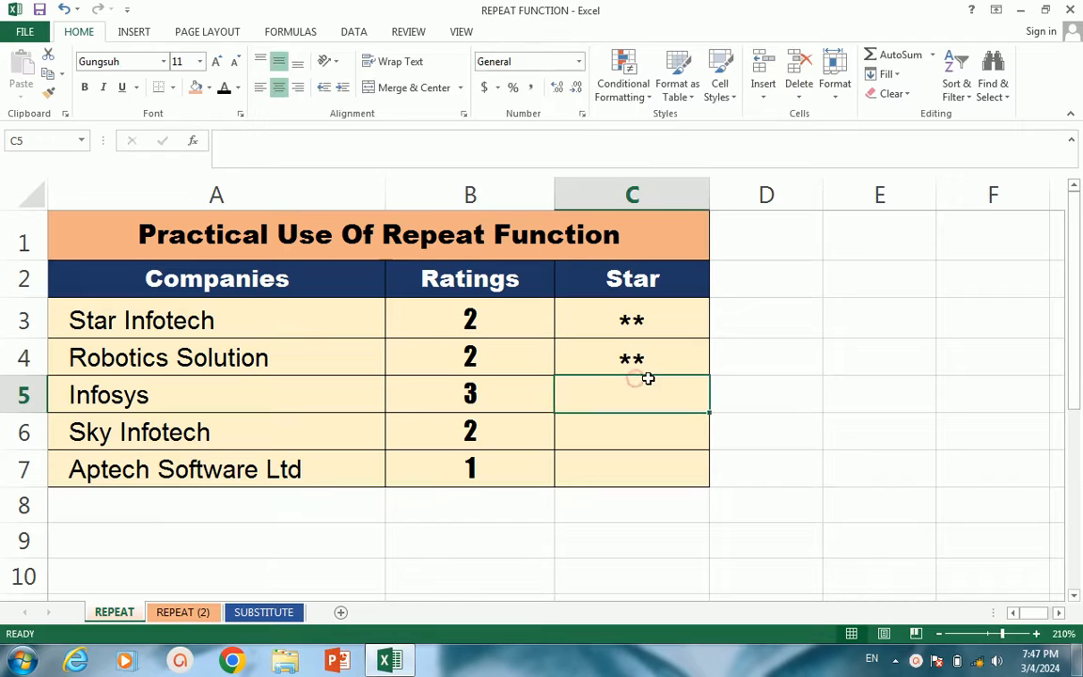
left_click(470, 364)
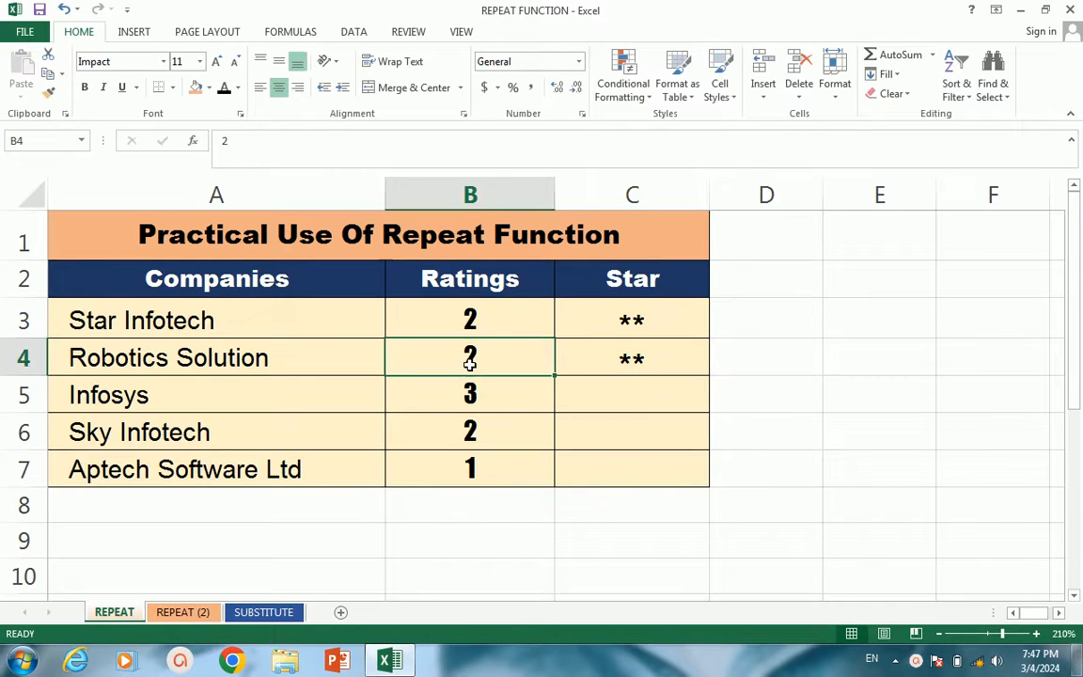
left_click(581, 399)
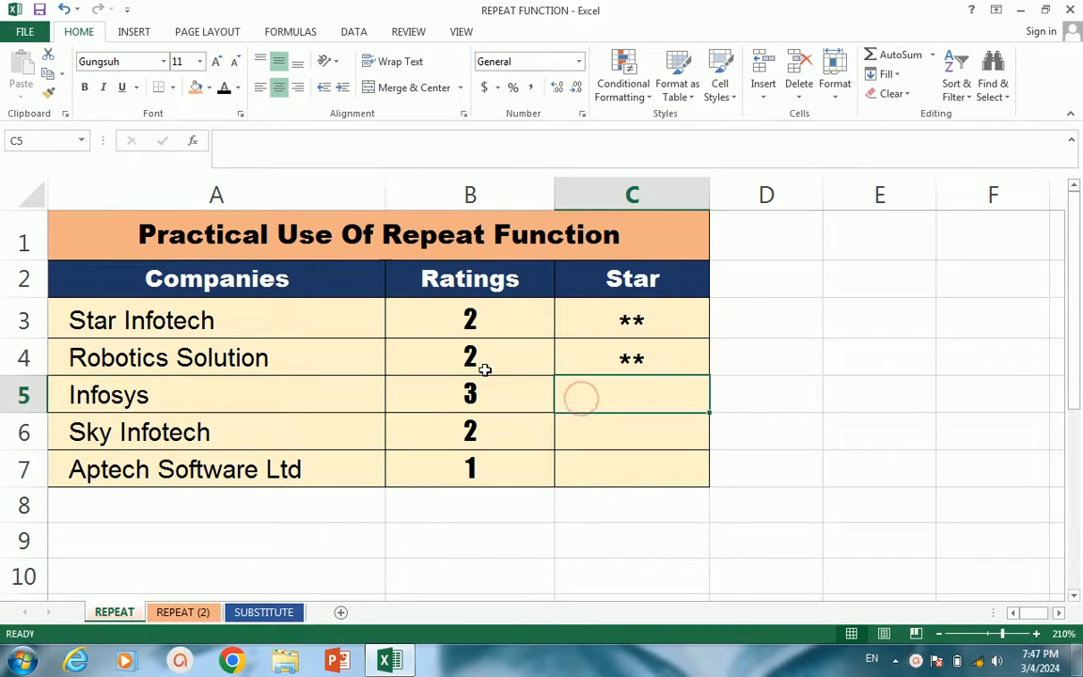
left_click(490, 363)
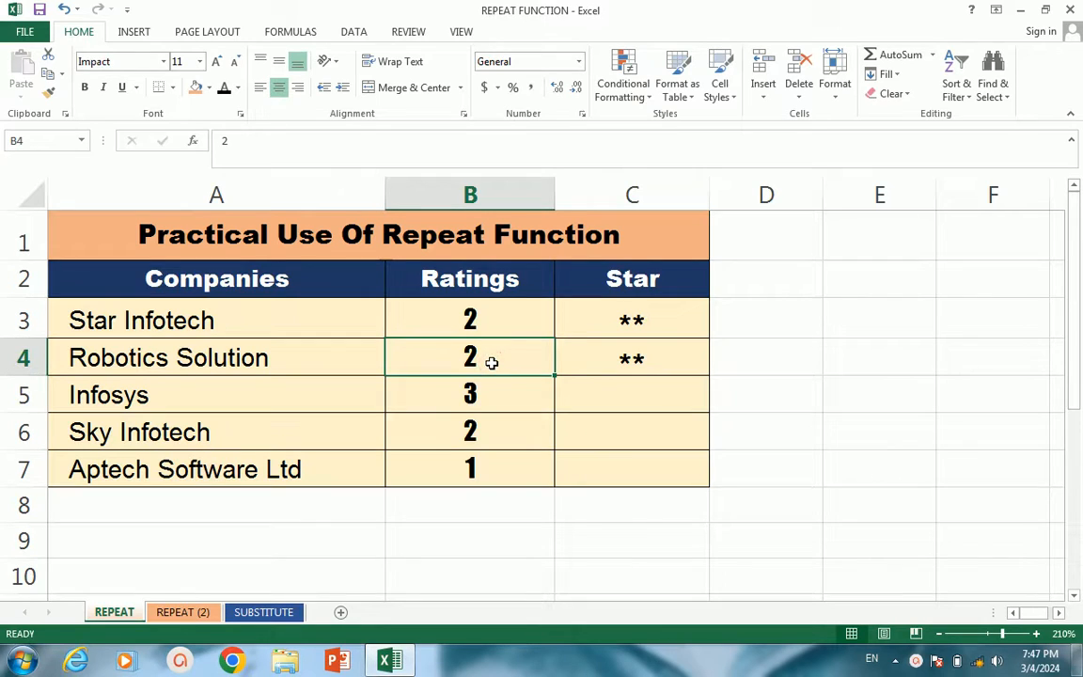
type("6")
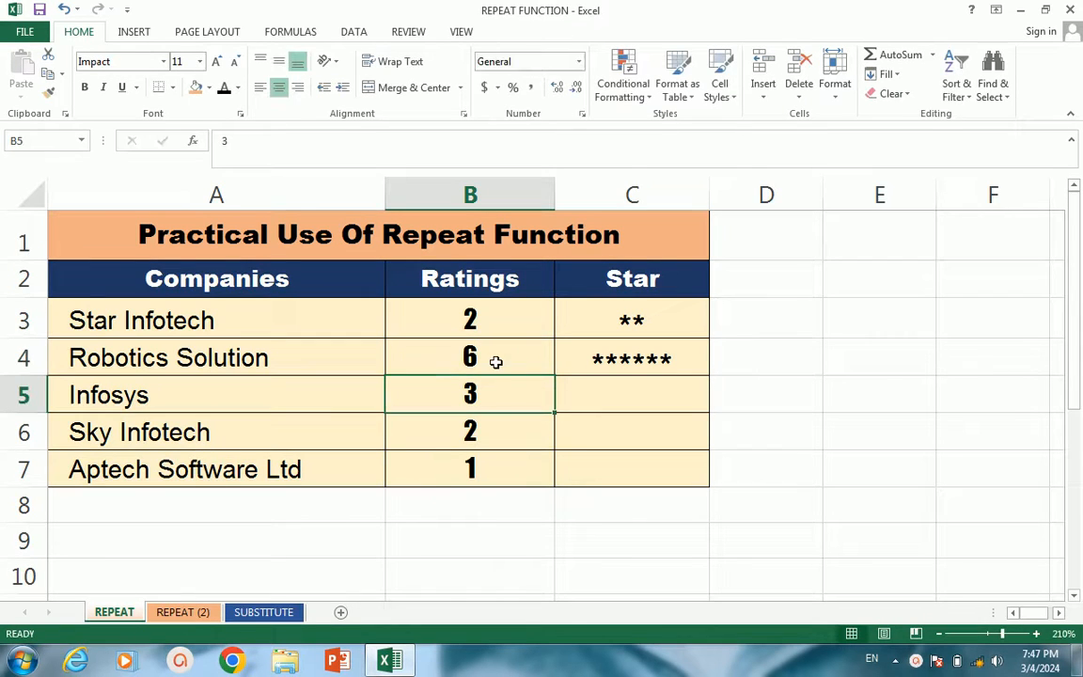
left_click(495, 360)
type("5")
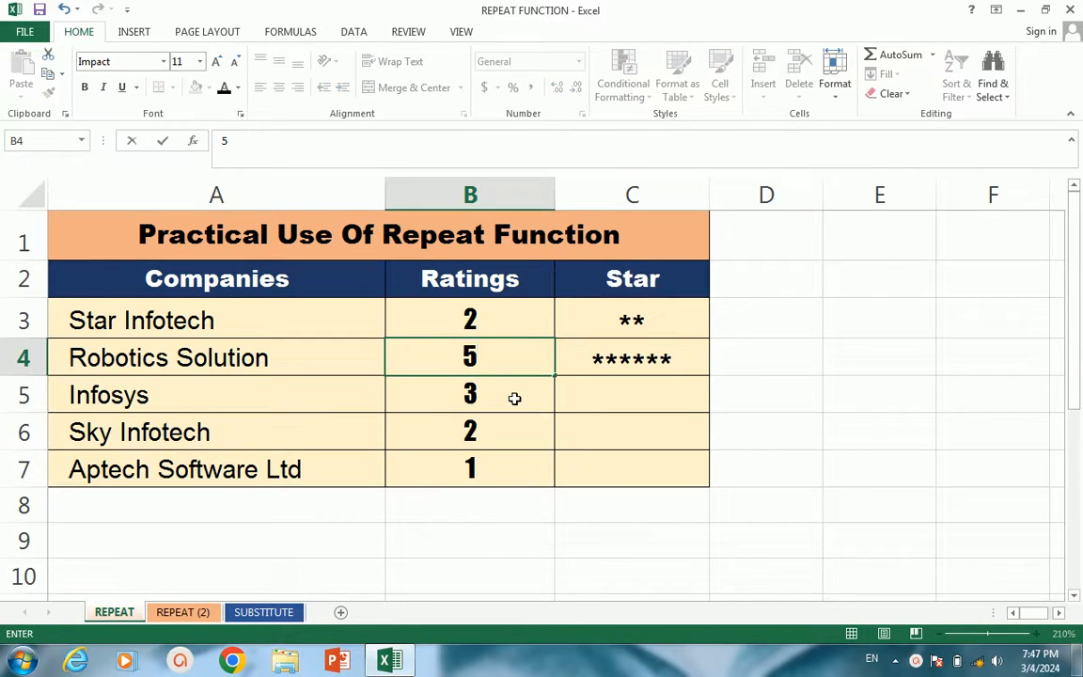
left_click(513, 394)
- Fill the REPT formula from C4 down through C7 for the remaining companies
left_click(630, 393)
left_click(664, 359)
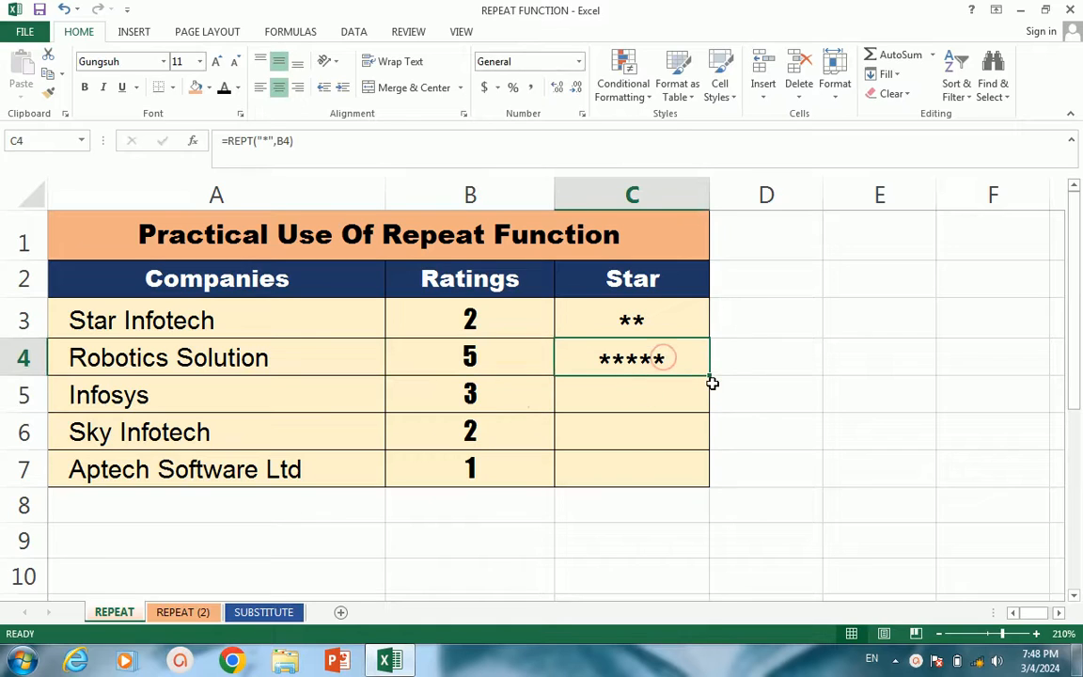
left_click_drag(711, 376, 699, 486)
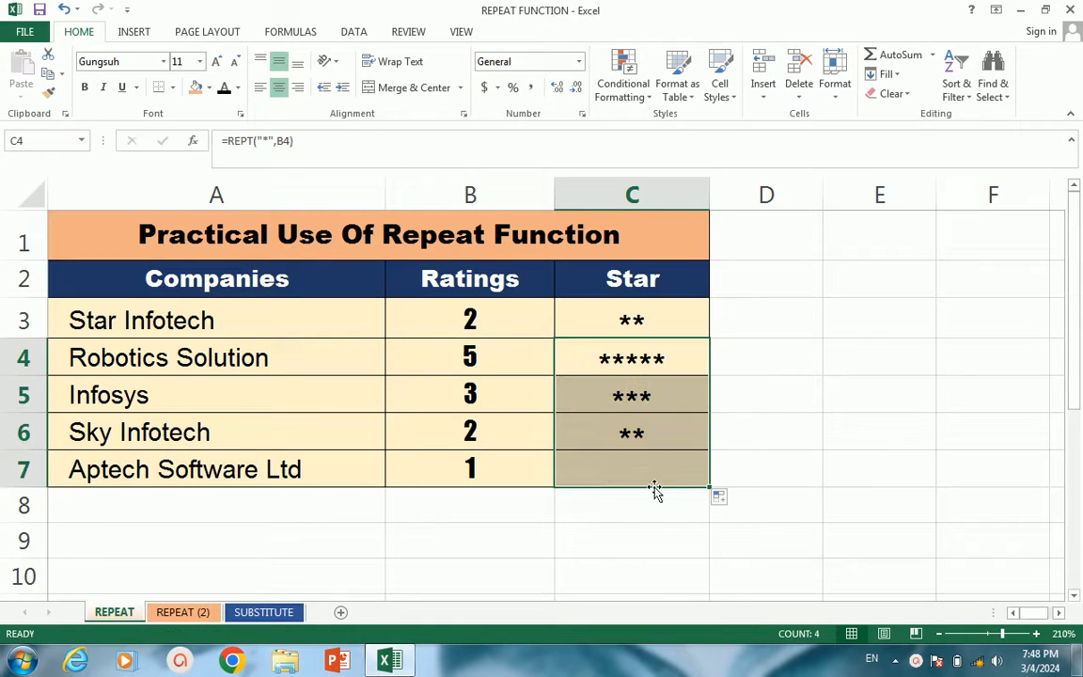
- On the REPEAT (2) sheet, enter =REPT(A3,3) in cell B3 to repeat the first name three times
left_click(187, 614)
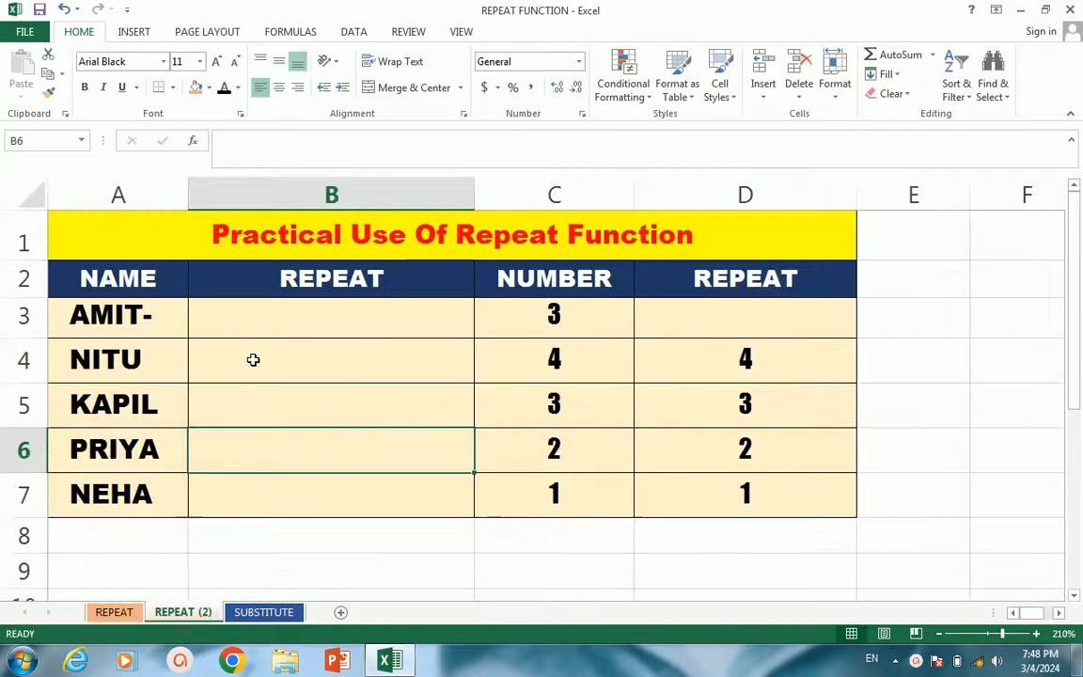
left_click(222, 315)
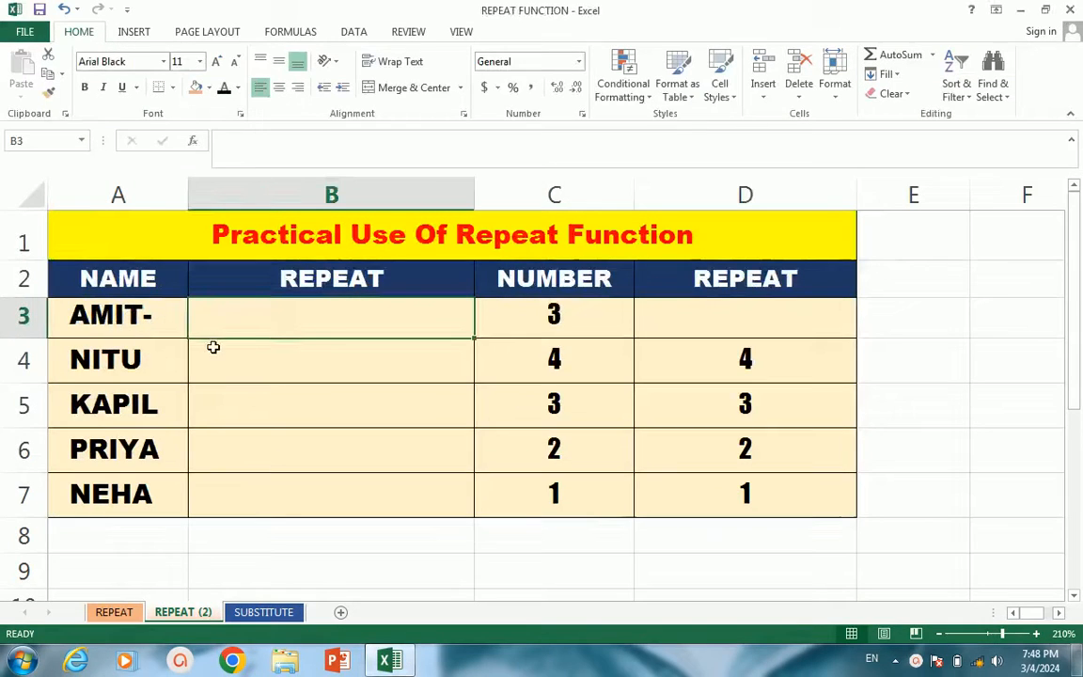
left_click(233, 320)
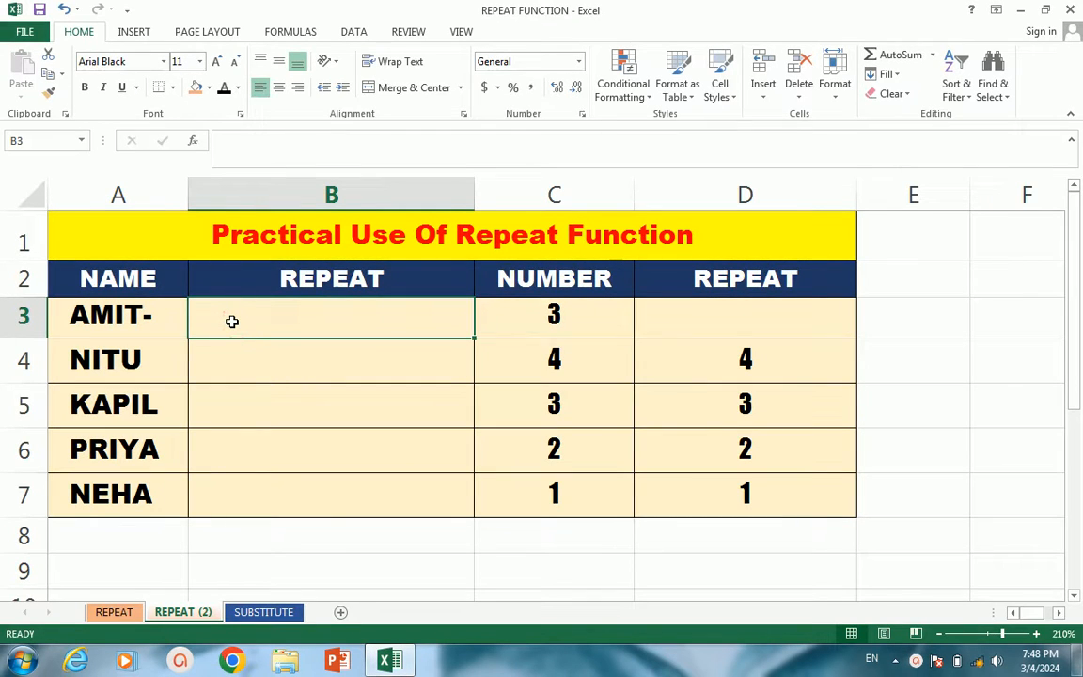
type("=")
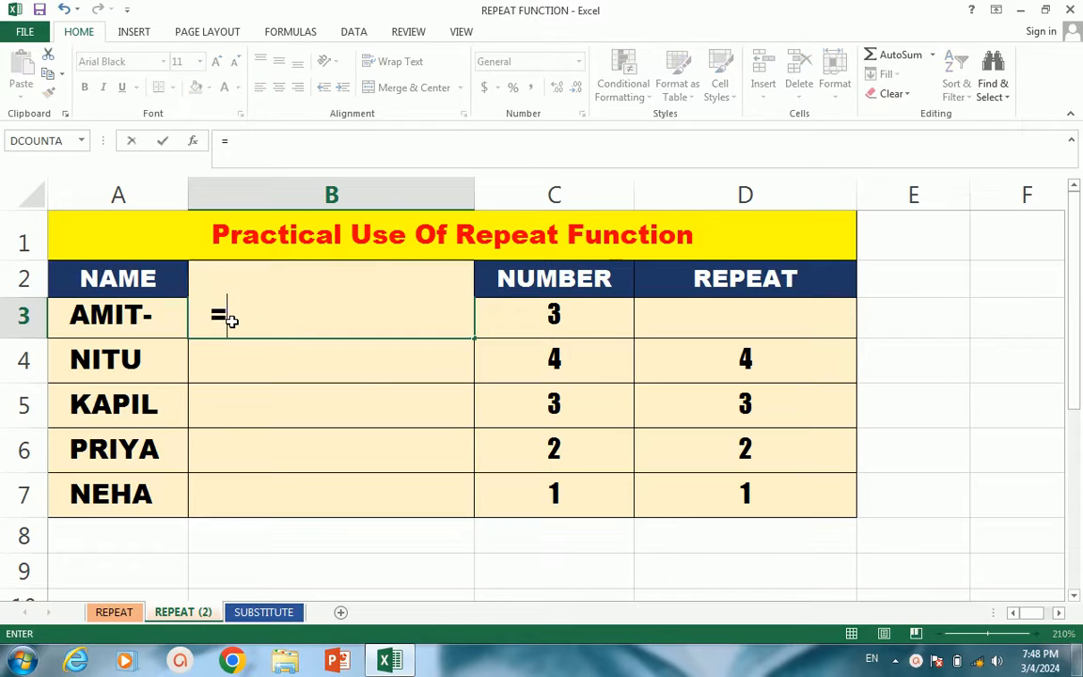
type("REPT")
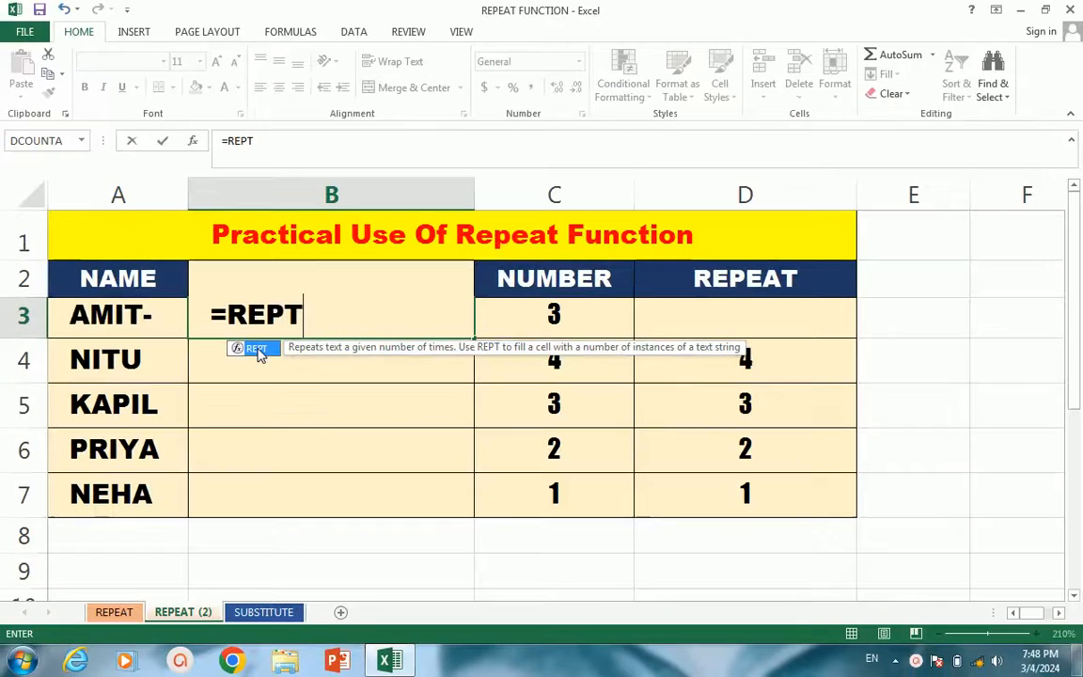
double_click(258, 350)
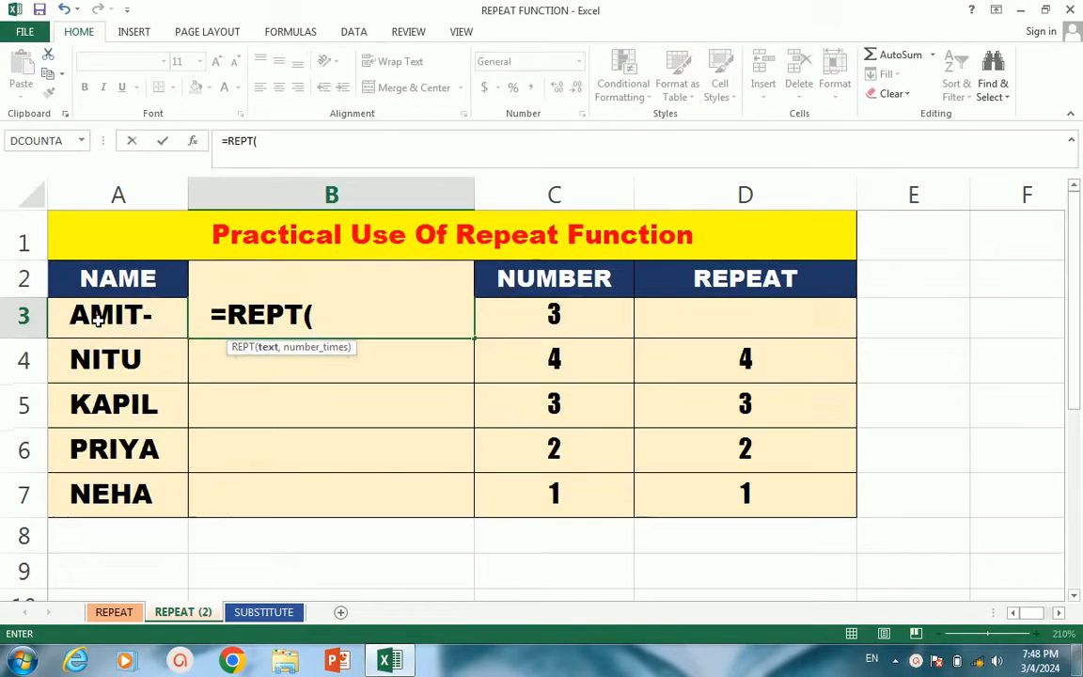
left_click(97, 322)
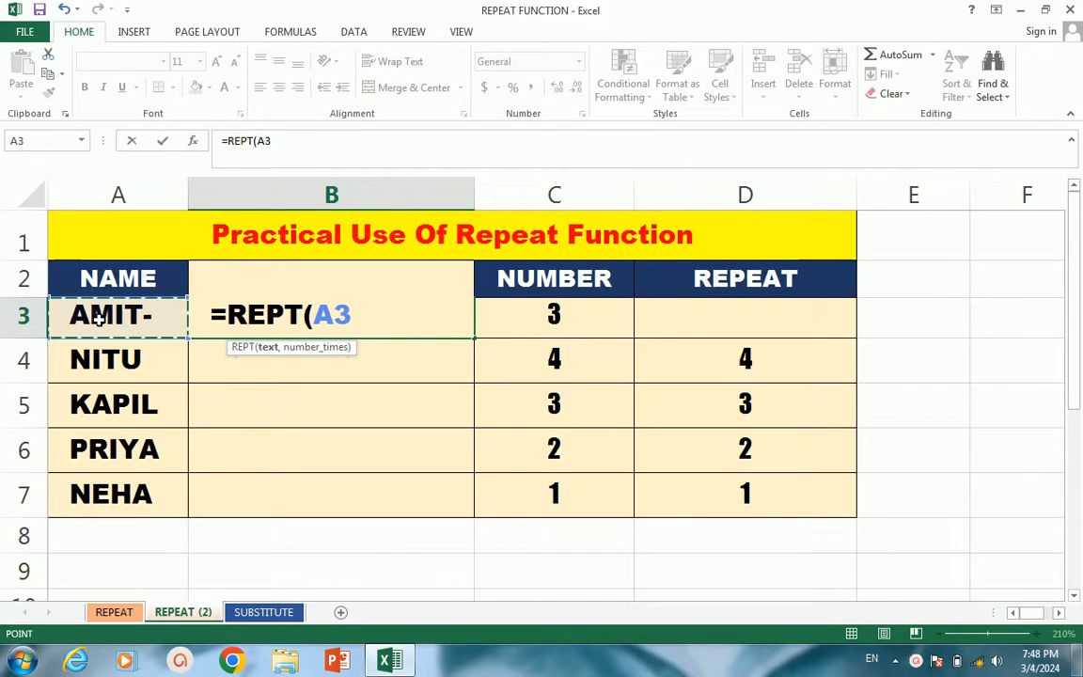
type(",")
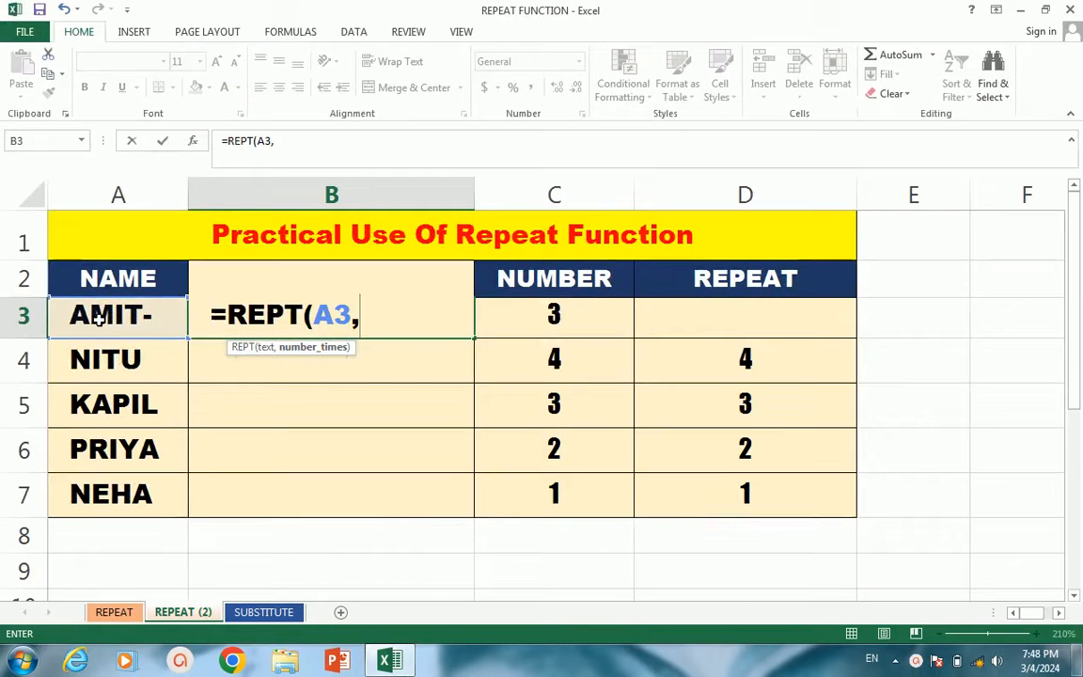
type("3)")
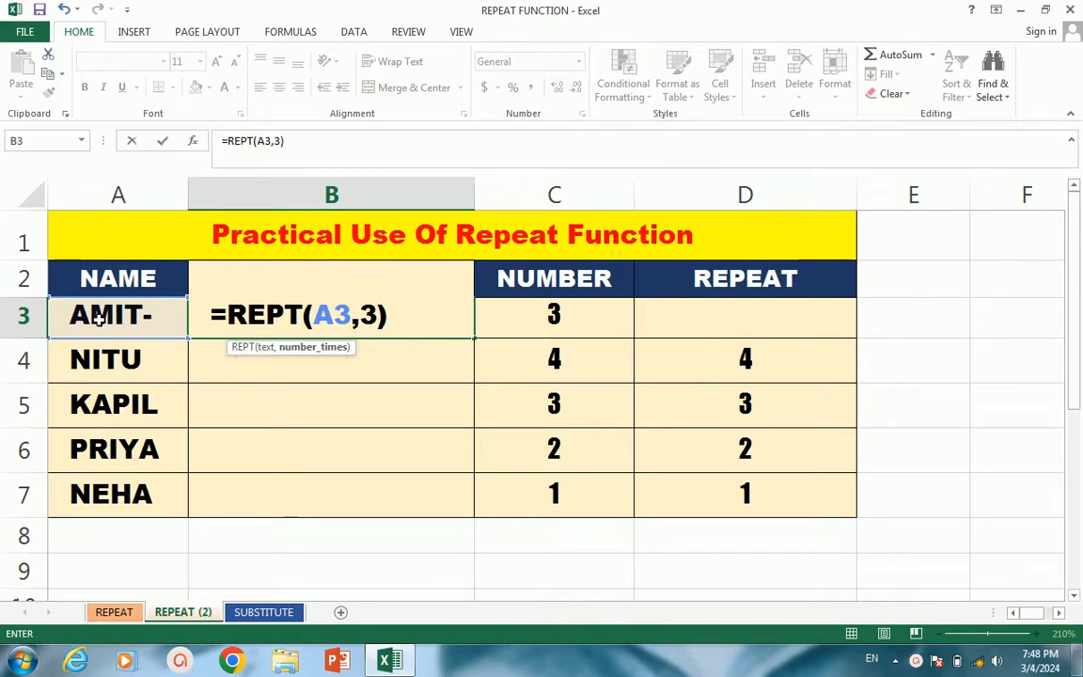
key("Return")
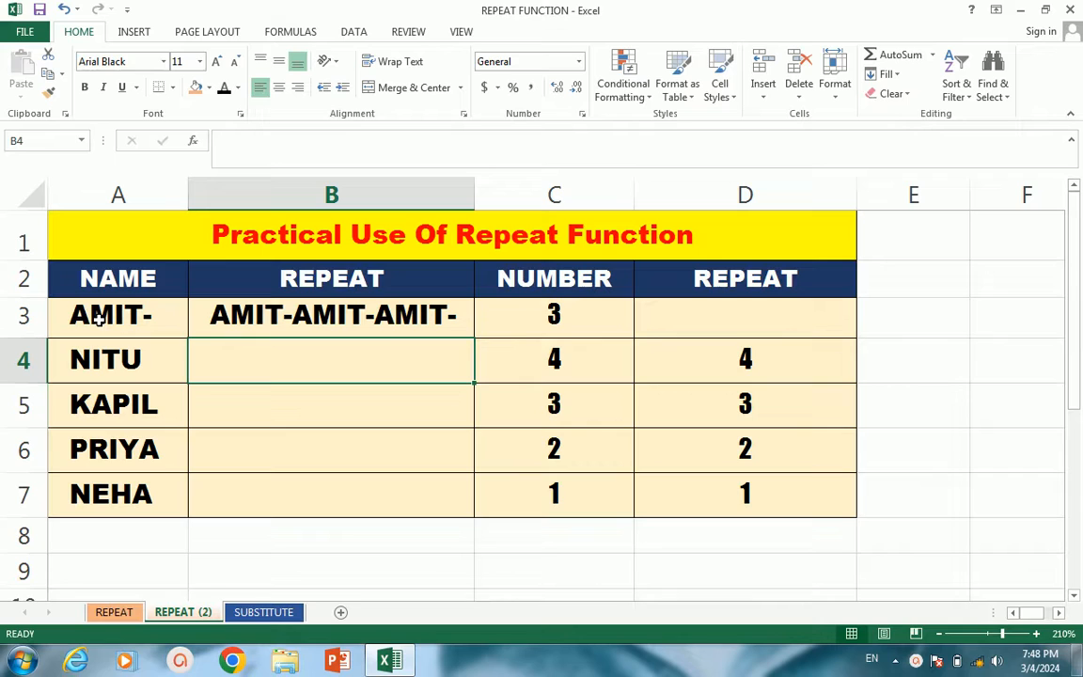
- Remove the trailing hyphen from the name in cell A3
left_click(280, 321)
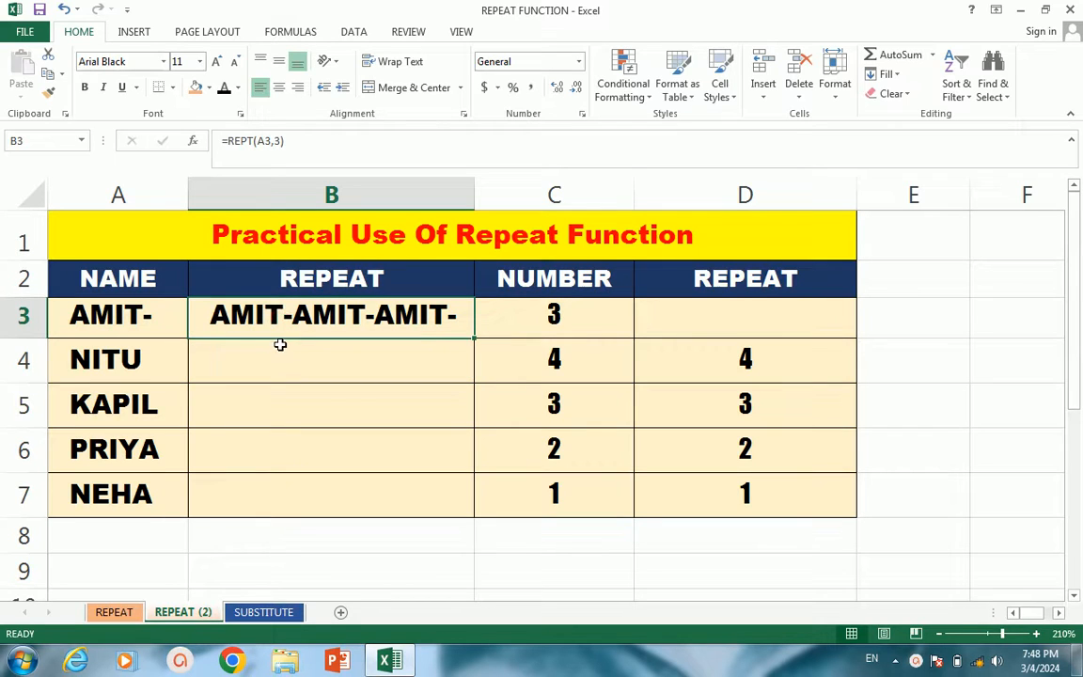
left_click(167, 316)
double_click(167, 316)
key("BackSpace")
left_click(254, 361)
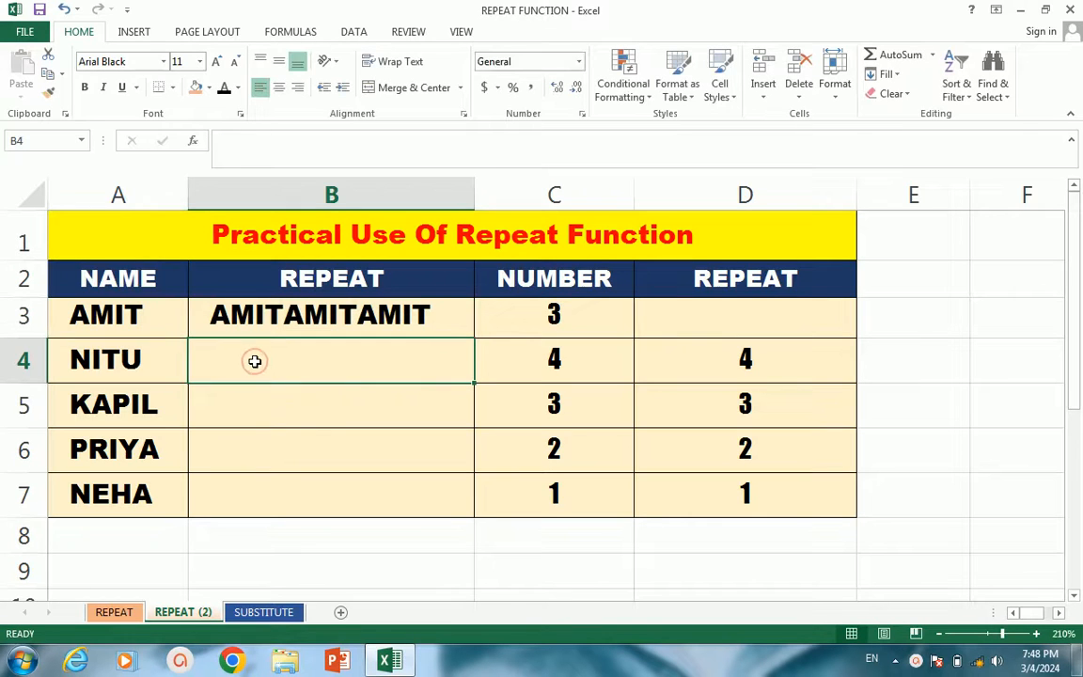
- Add a trailing space after the name in A3 to separate the repeated names in B3
left_click(167, 315)
double_click(167, 315)
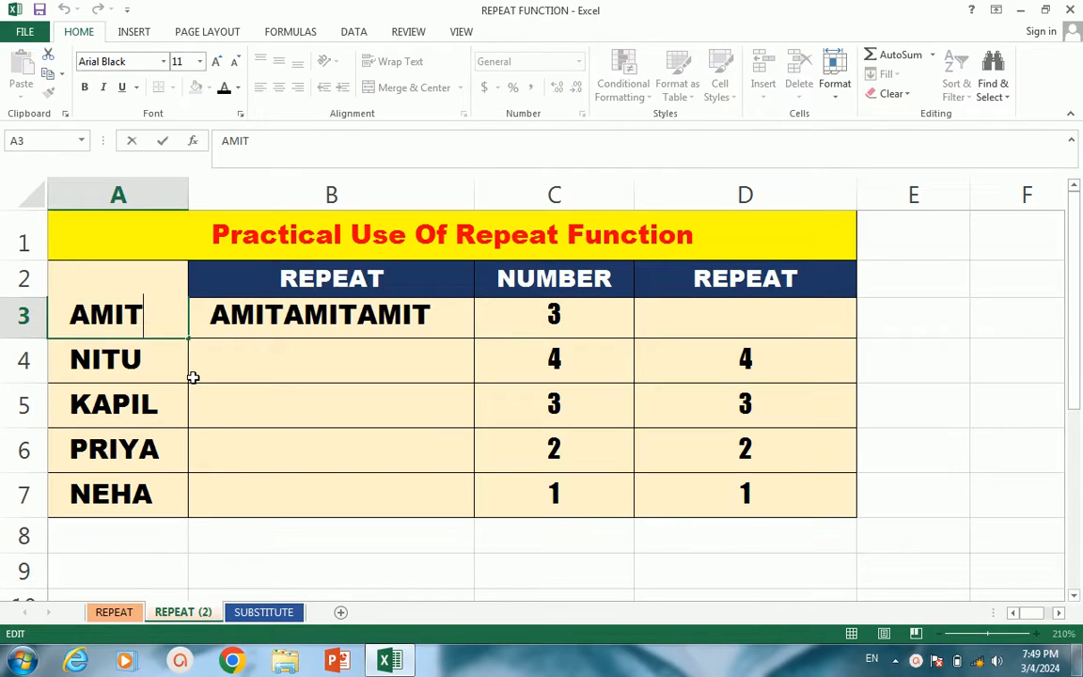
left_click(295, 345)
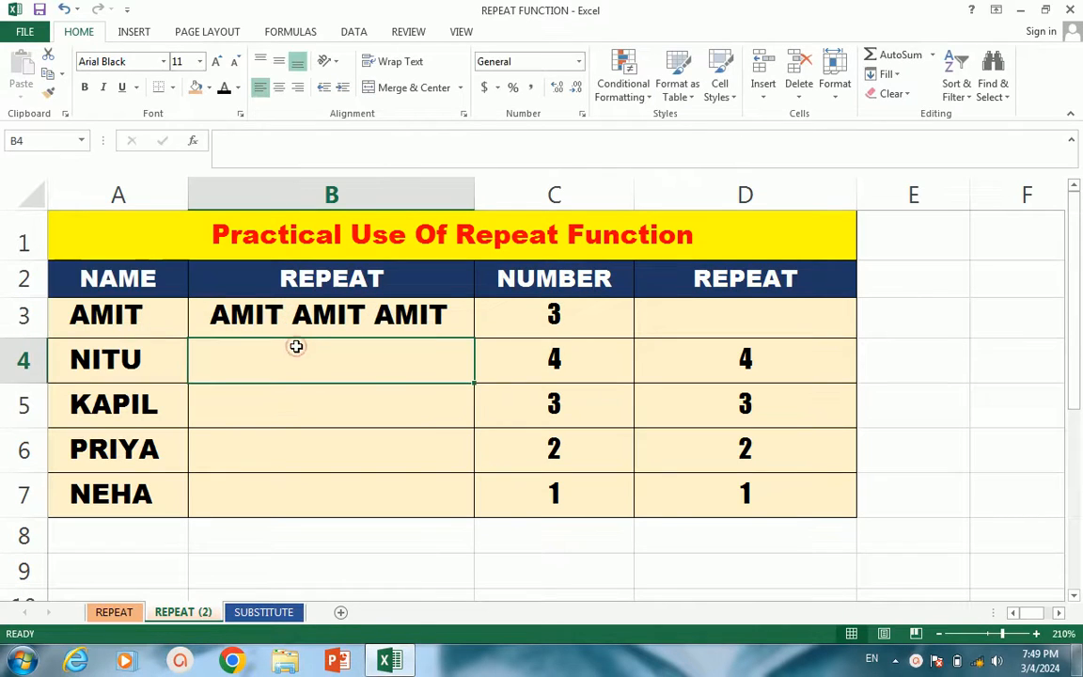
left_click(157, 316)
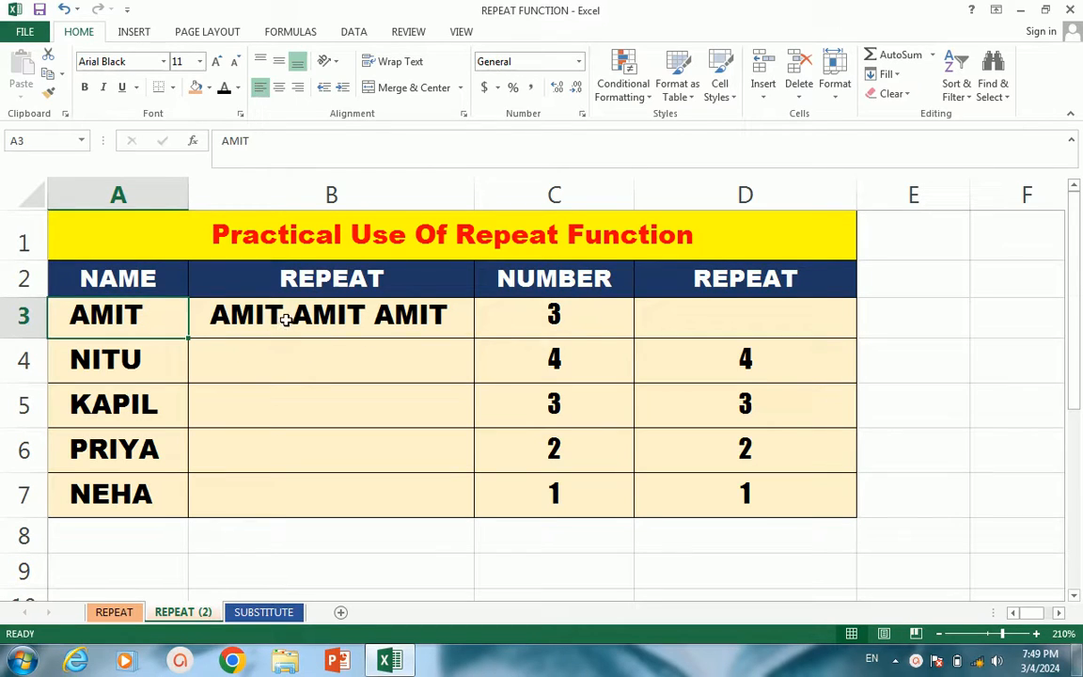
- Enter the formula =REPT(A4,3) in cell B4 to repeat the second name three times
left_click(237, 368)
left_click(143, 367)
left_click(220, 365)
type("=")
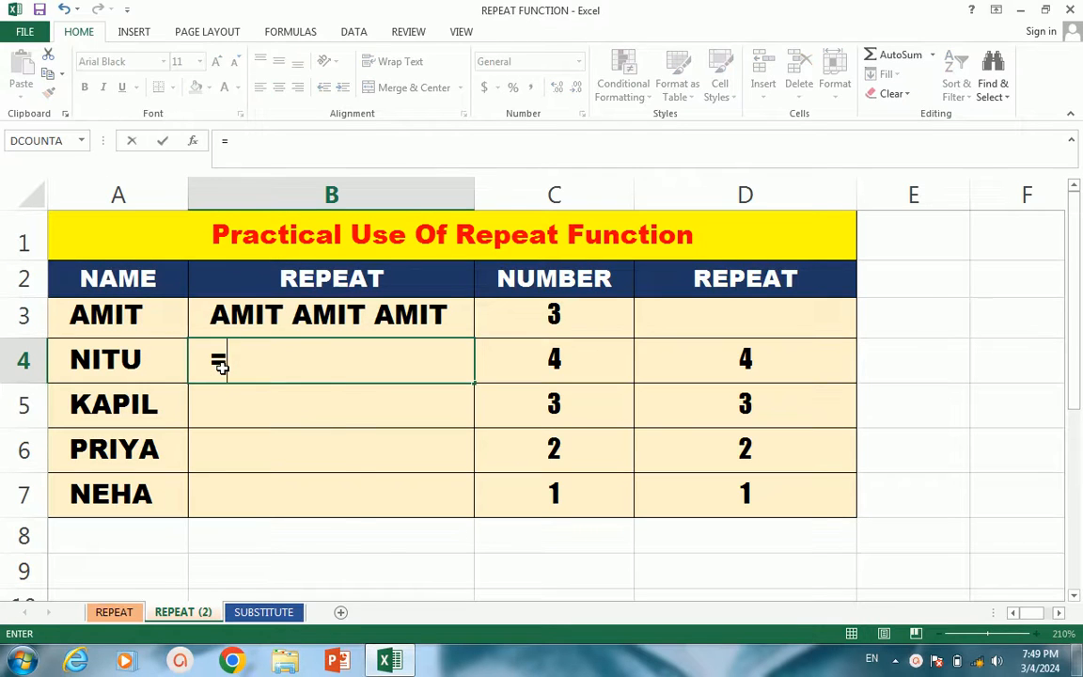
type("REPT")
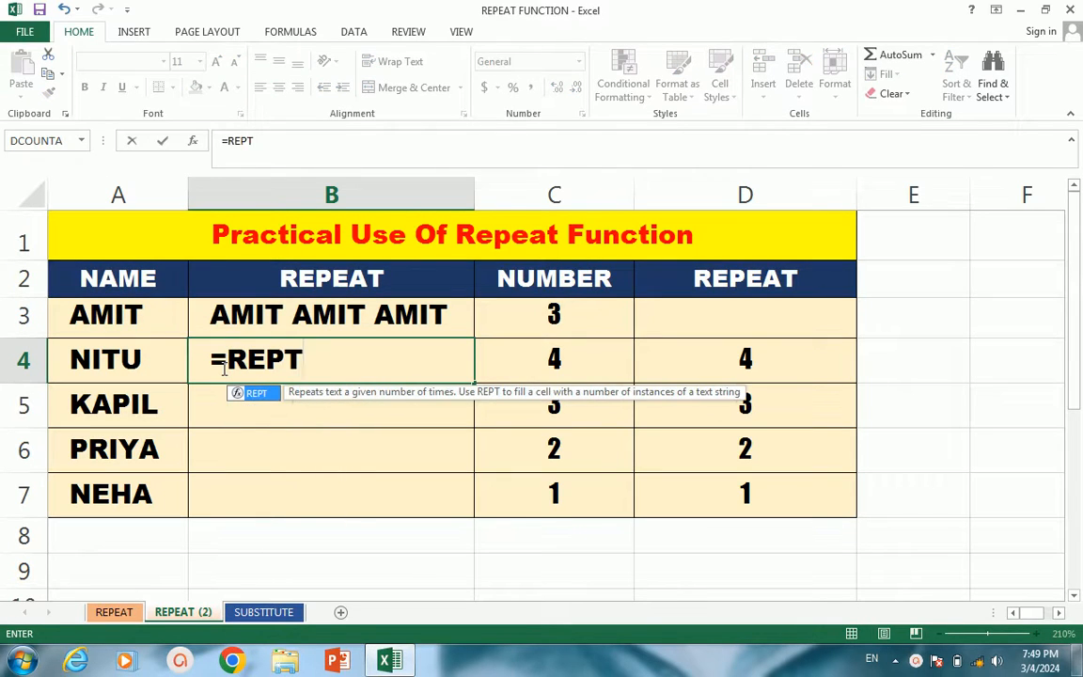
left_click(264, 400)
double_click(263, 399)
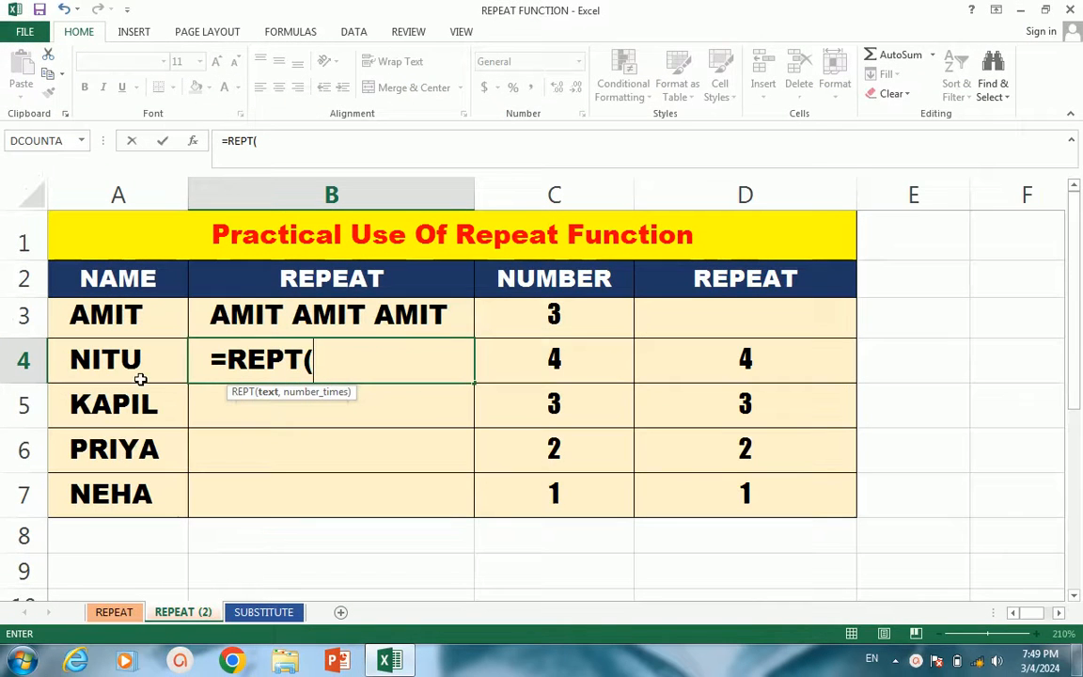
left_click(112, 361)
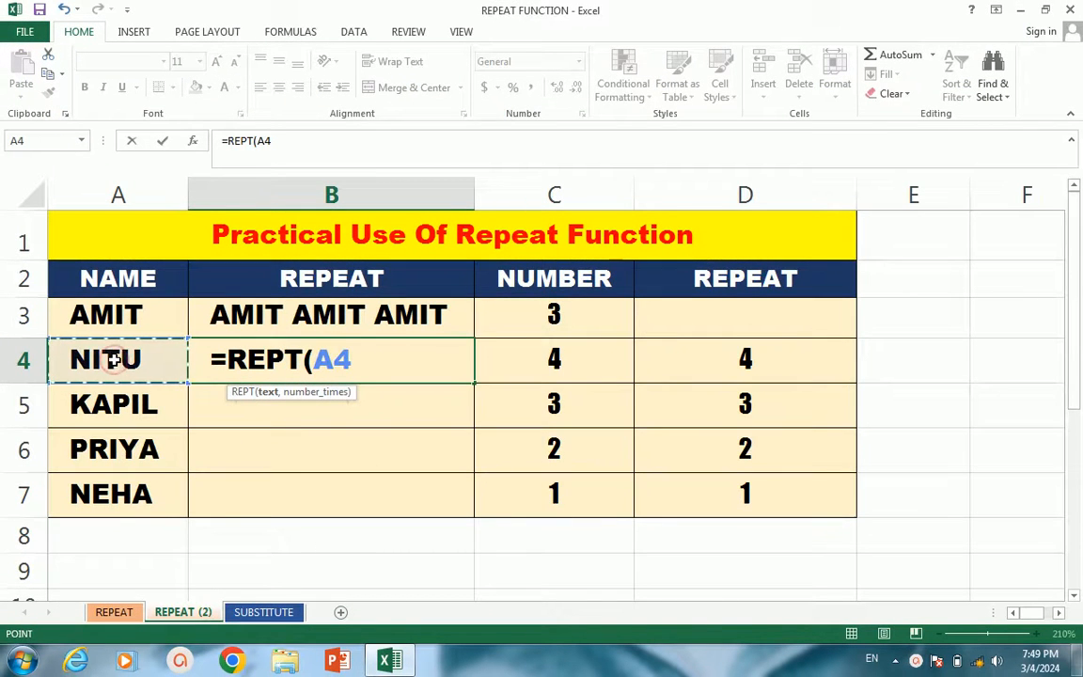
type(",")
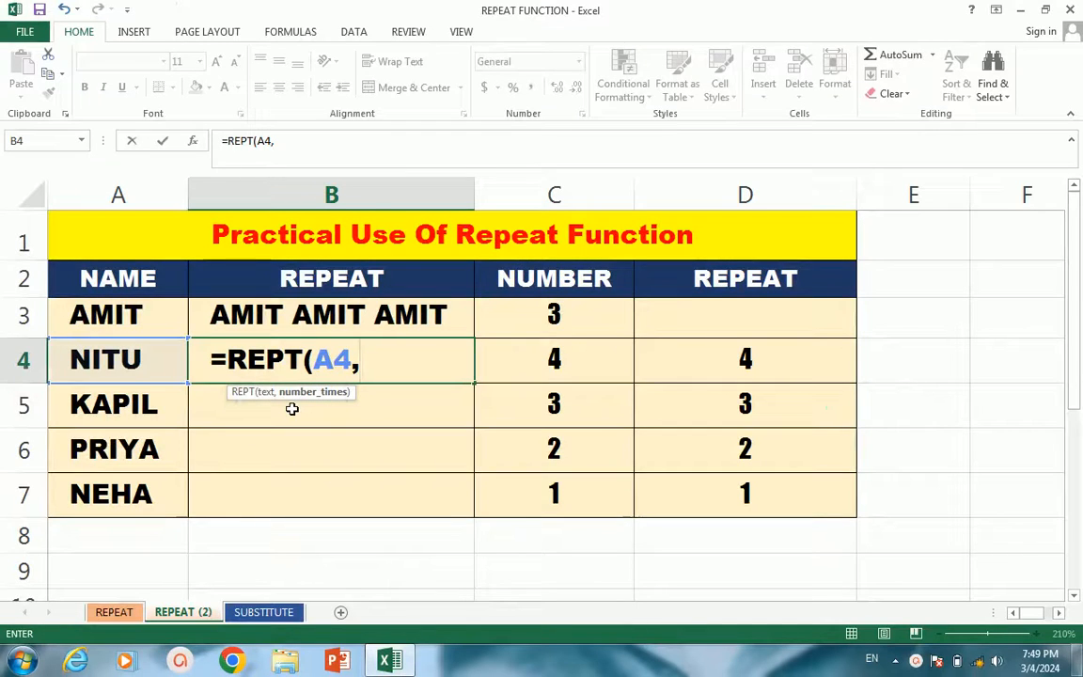
type("3")
type(")")
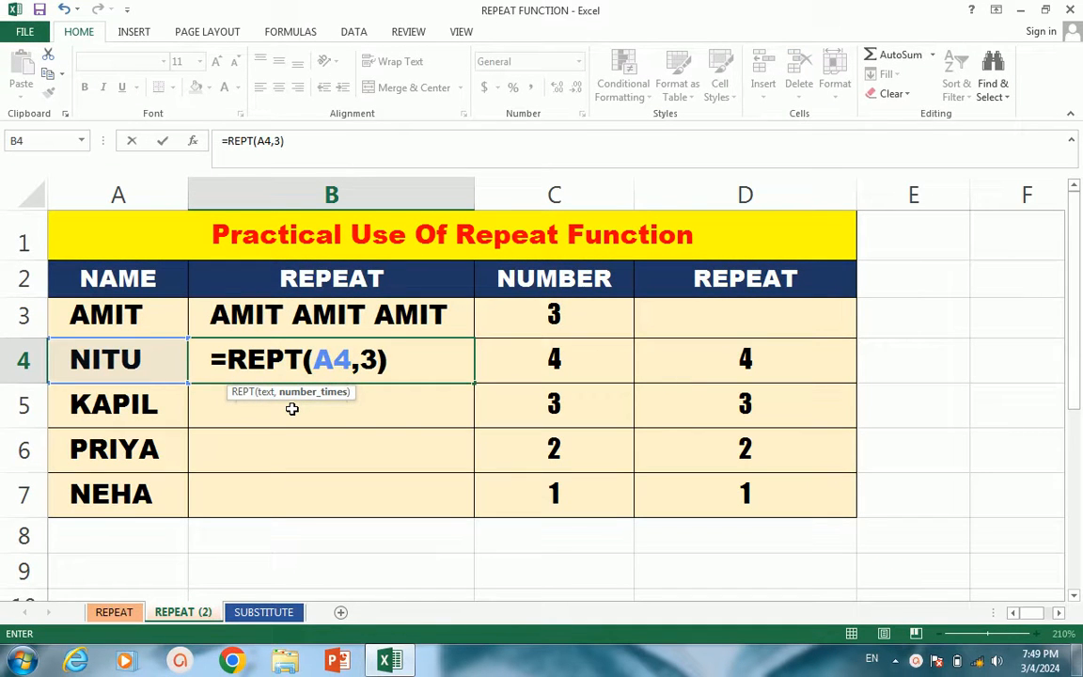
key("Return")
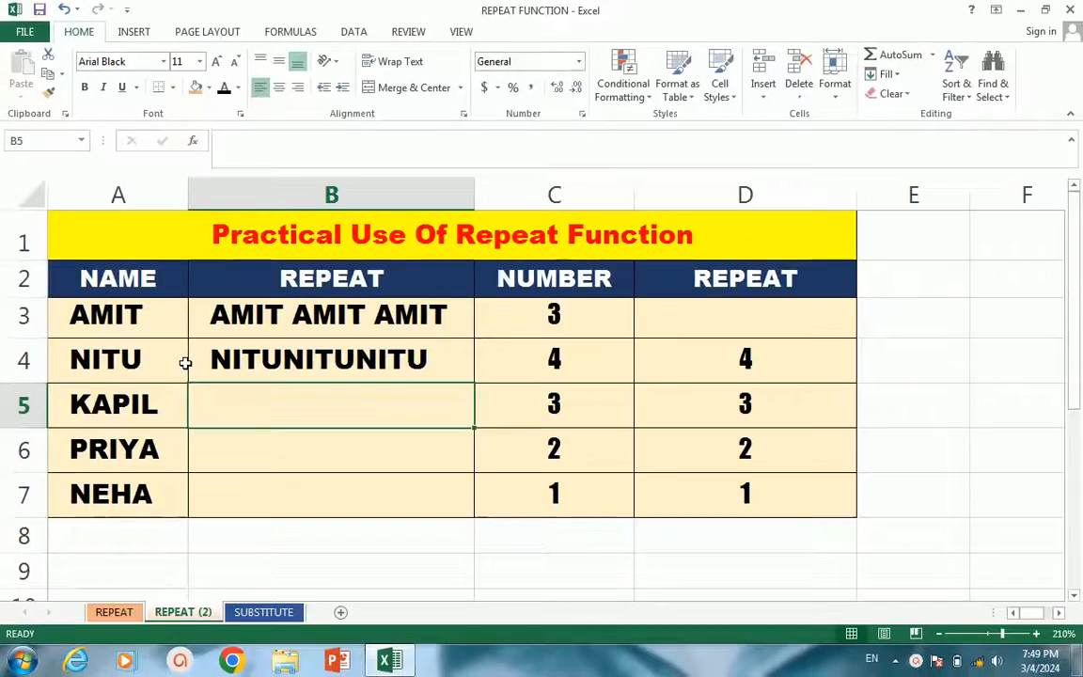
- Append a hyphen to the name in cell A4 to separate the repeated names in B4
left_click(143, 364)
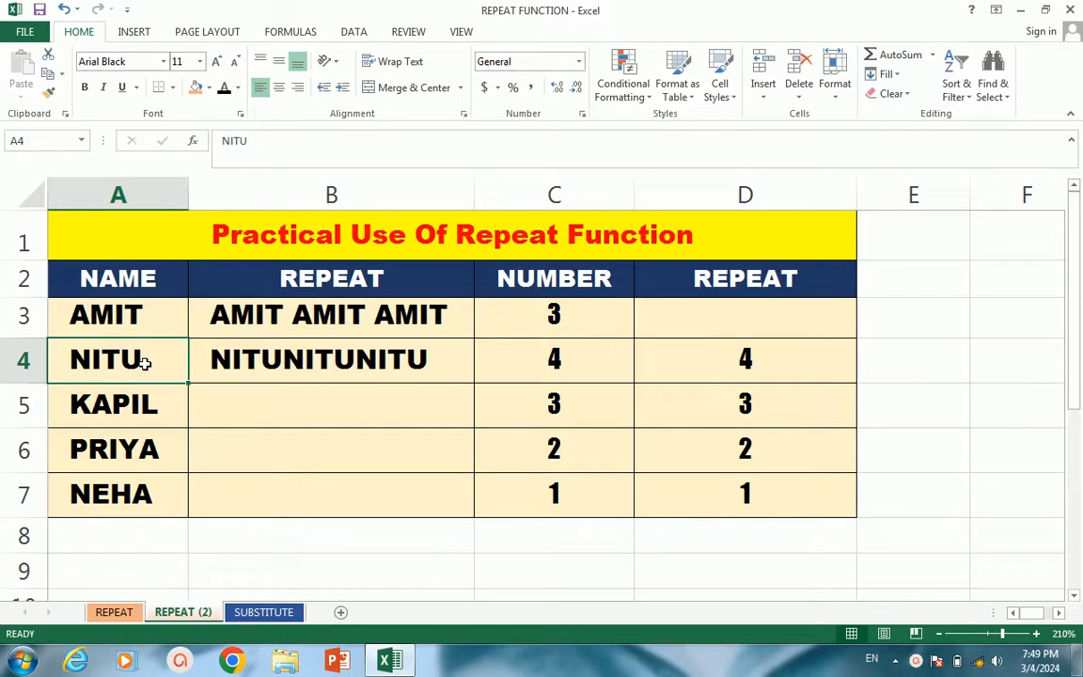
double_click(145, 362)
type("-")
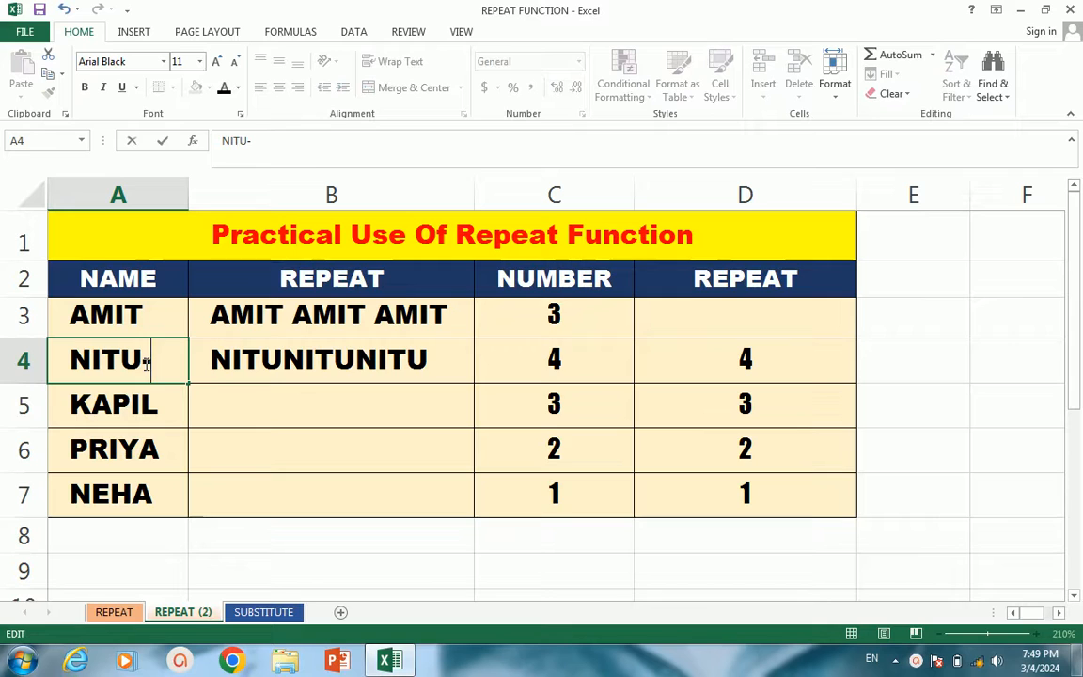
key("Return")
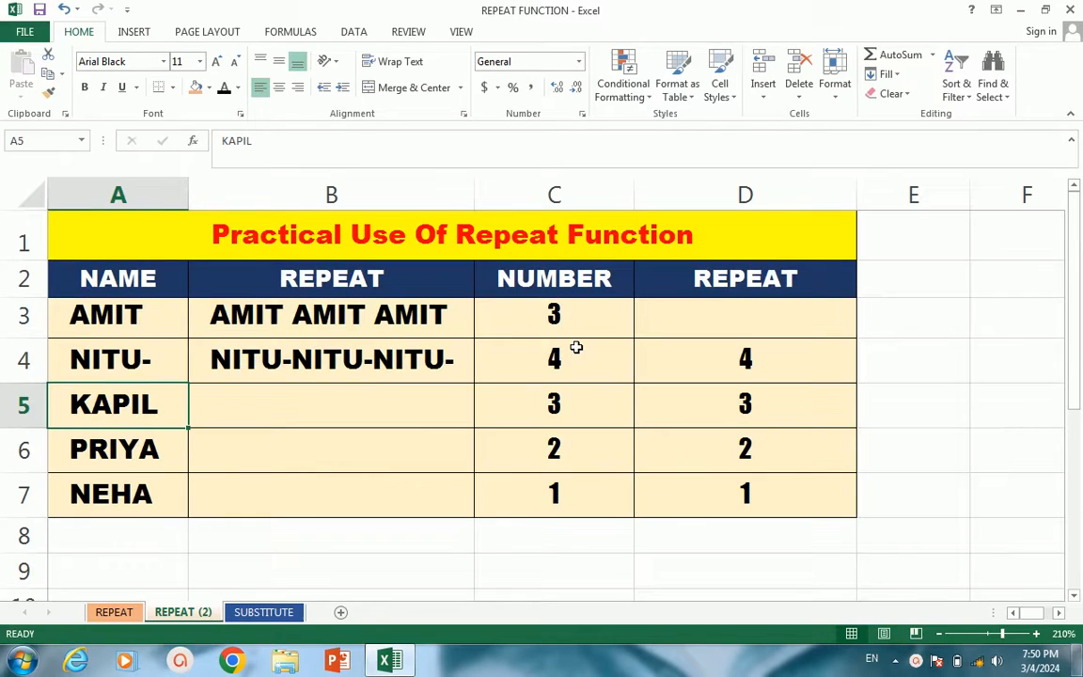
- Clear the contents of D4:D7 and enter =REPT(C3,5) in D3 to repeat the number in C3 five times
left_click_drag(743, 357, 752, 508)
key("Delete")
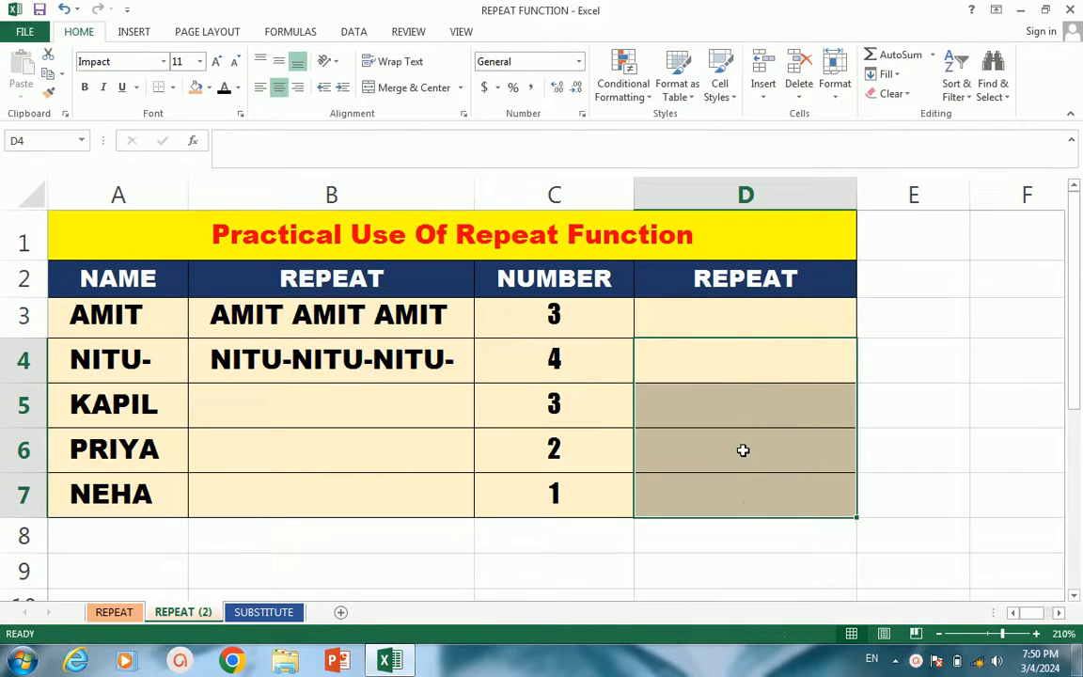
left_click(736, 323)
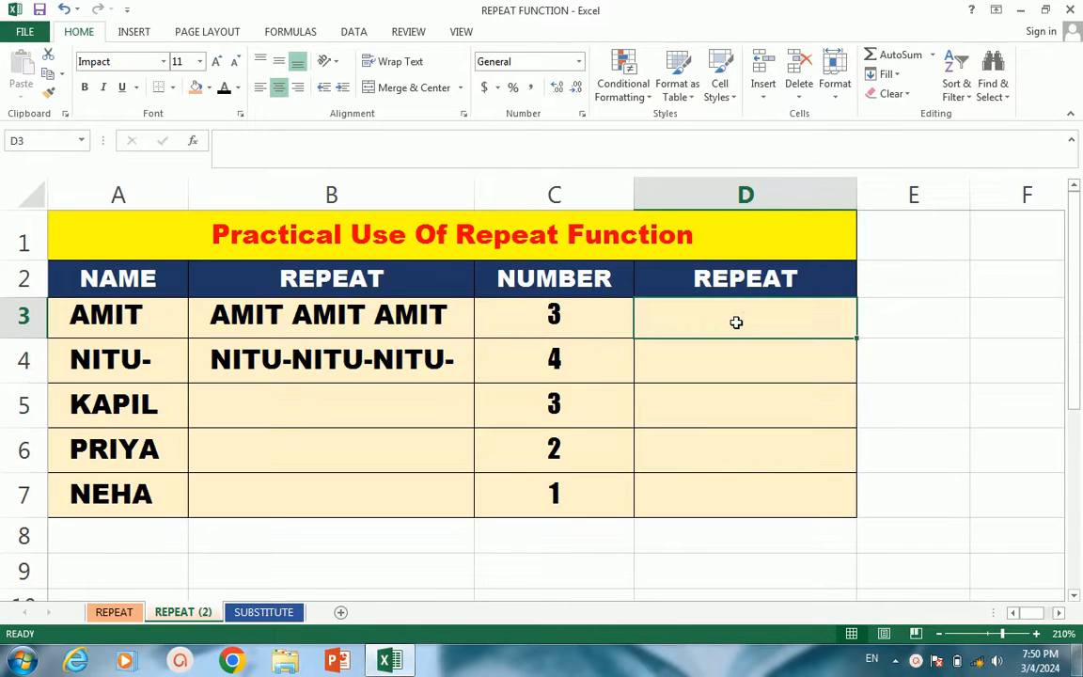
type("=RE")
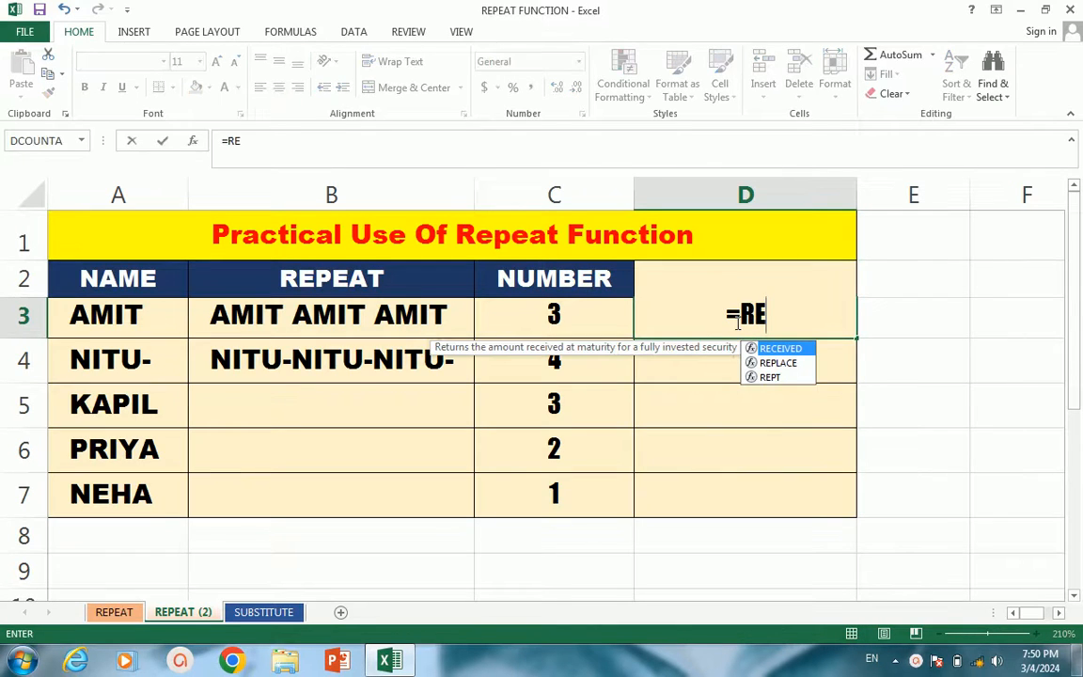
type("PT")
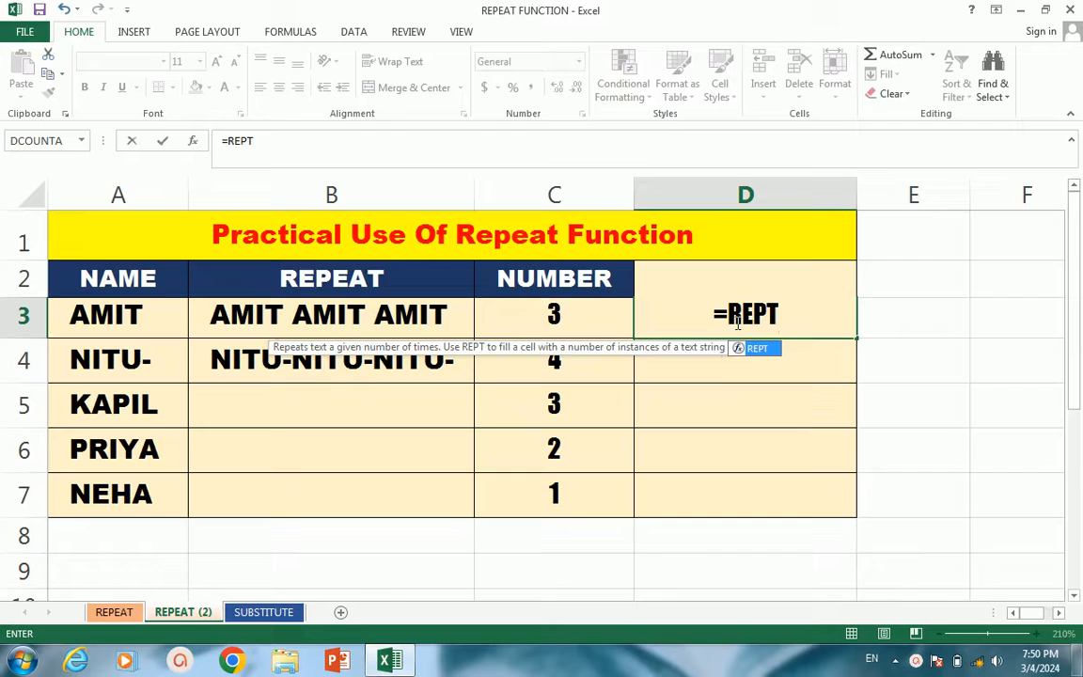
double_click(761, 350)
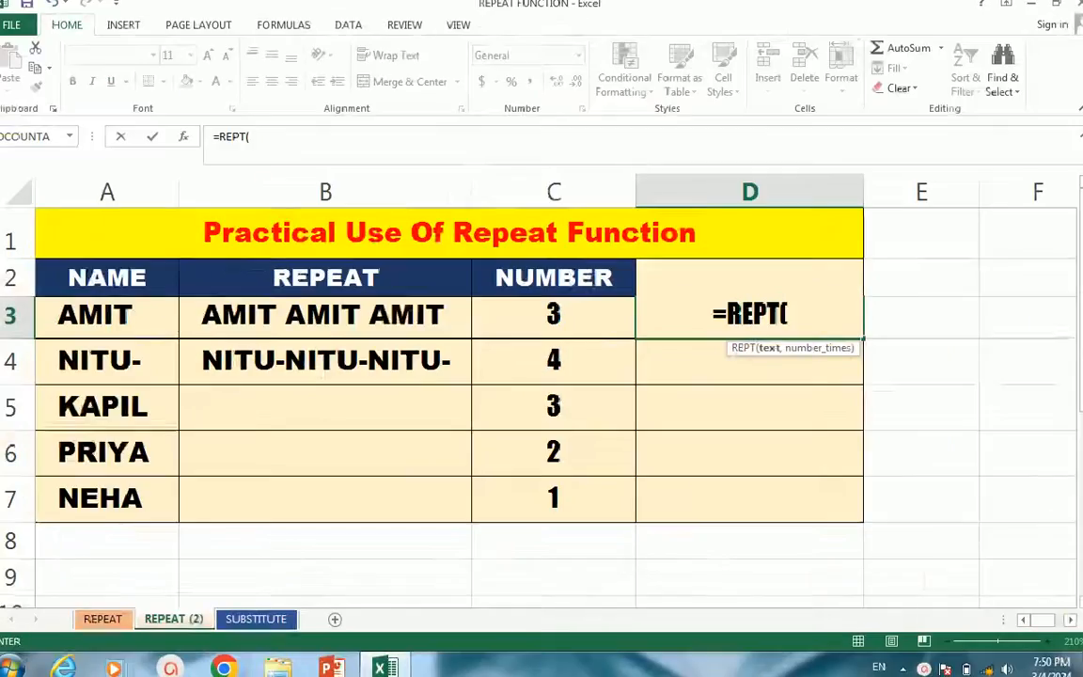
left_click(555, 321)
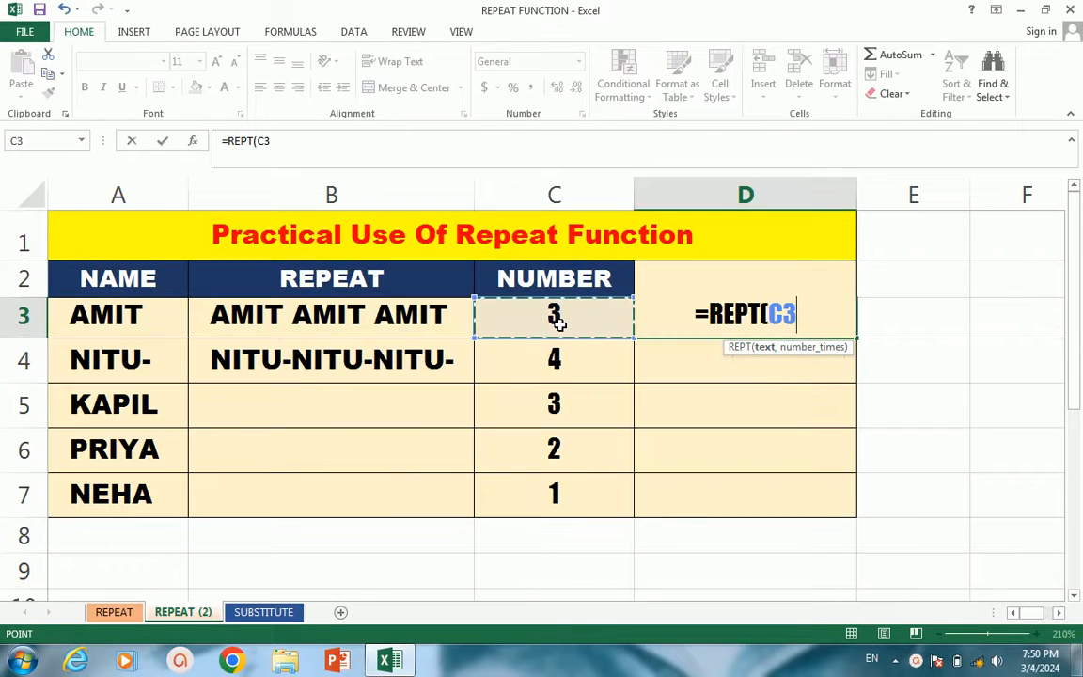
type(",")
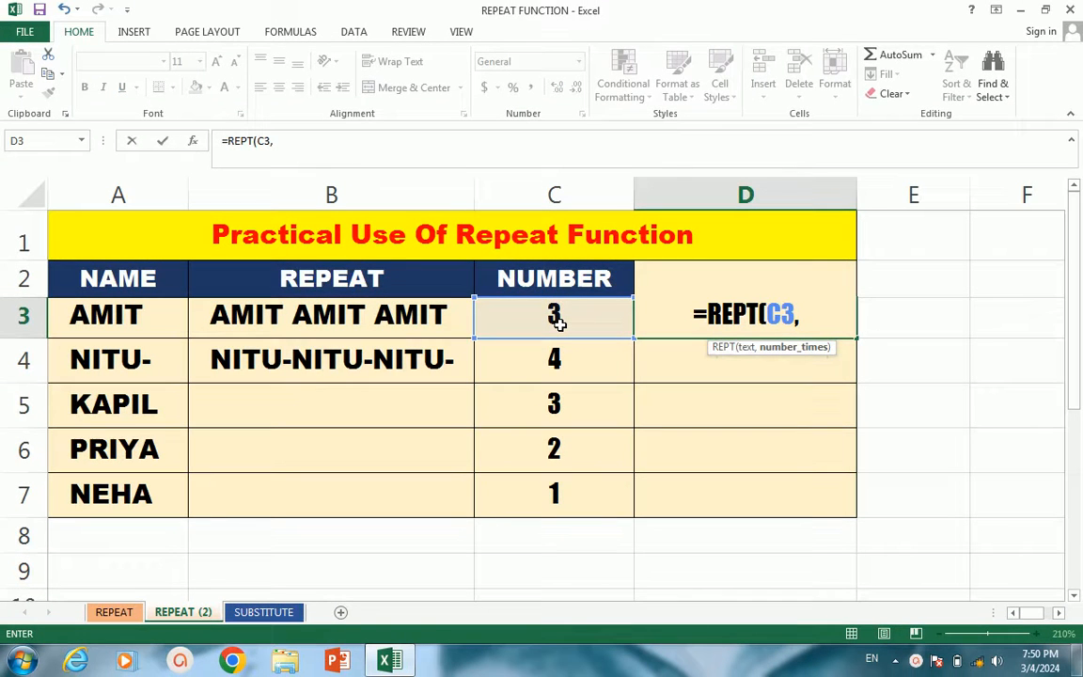
type("5")
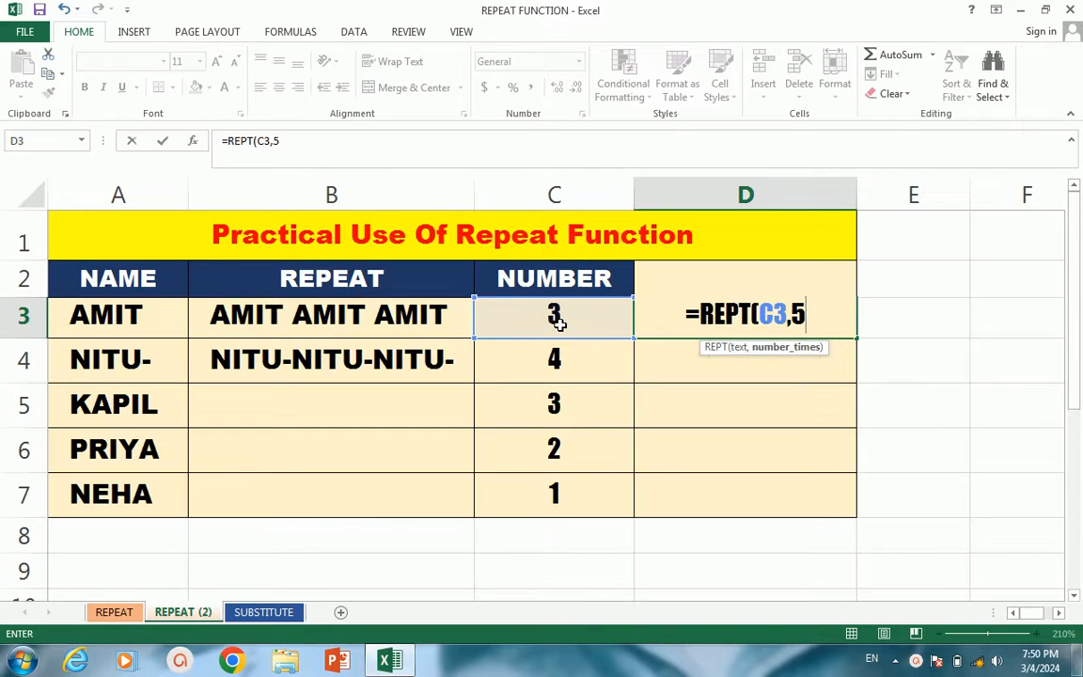
type(")")
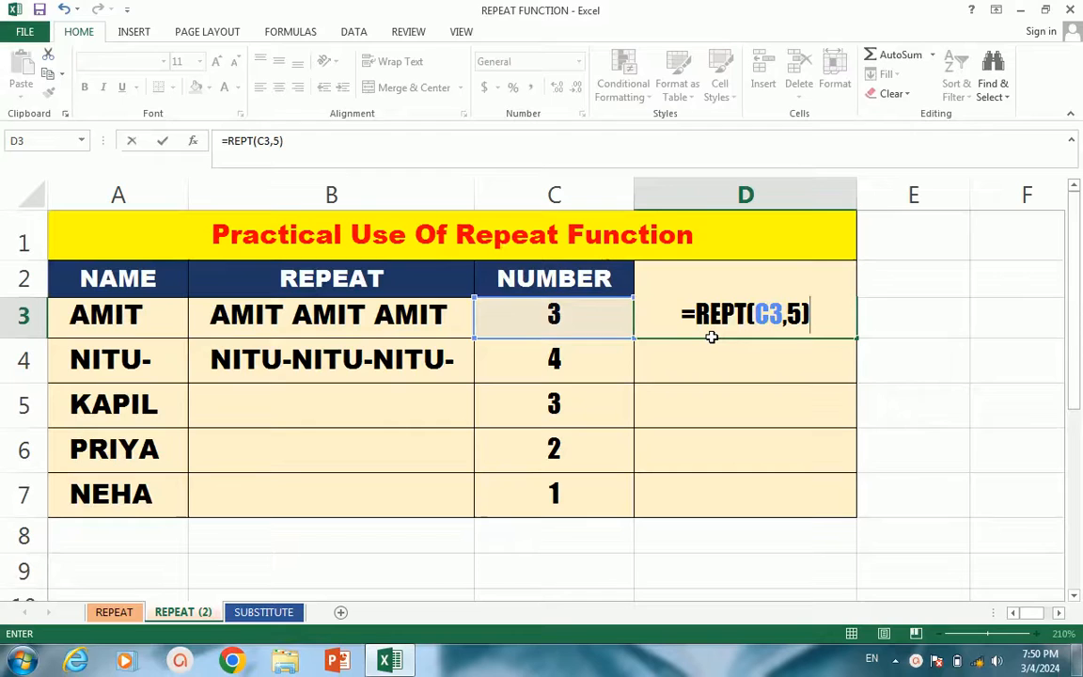
key("Return")
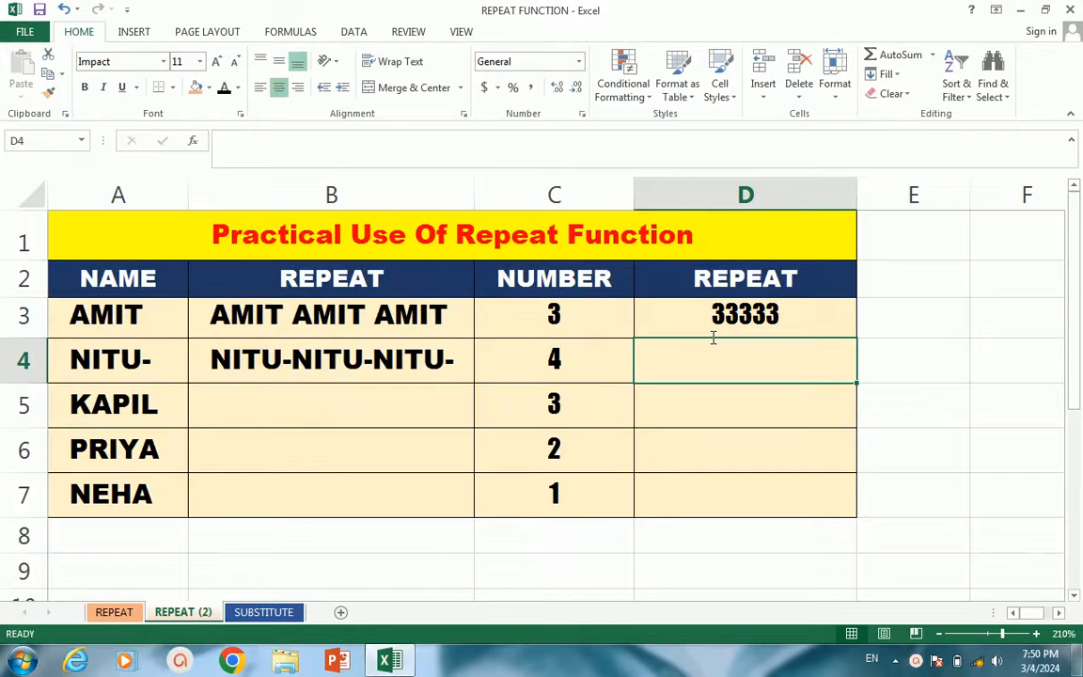
- Append a hyphen to the number in cell C3 to separate the repeated numbers in D3
double_click(561, 317)
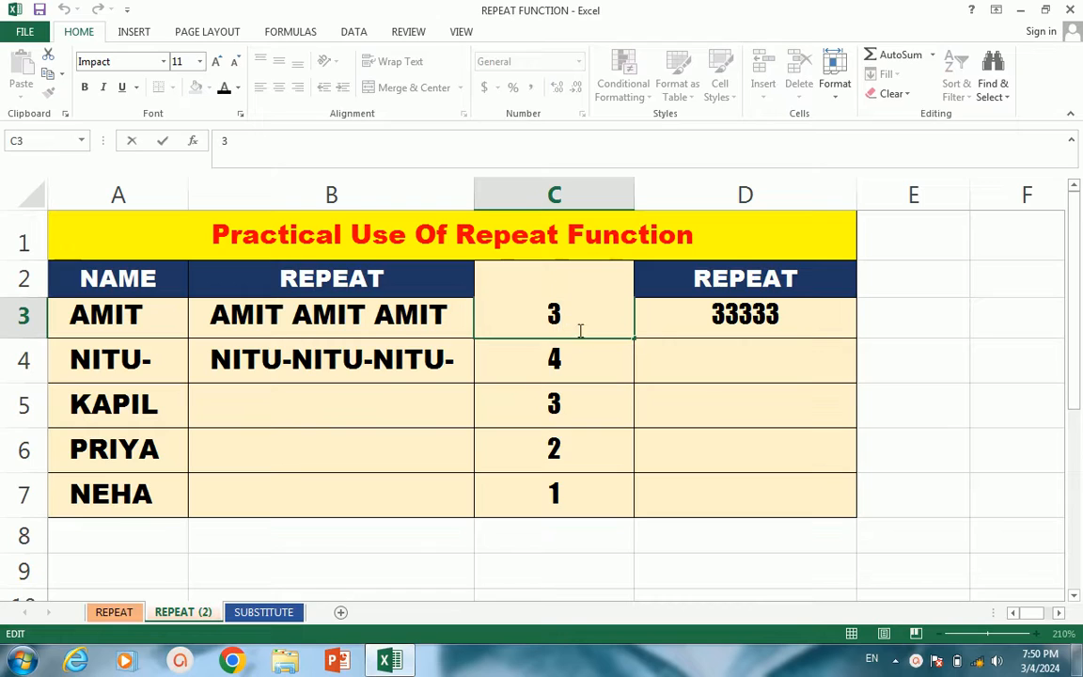
left_click(709, 363)
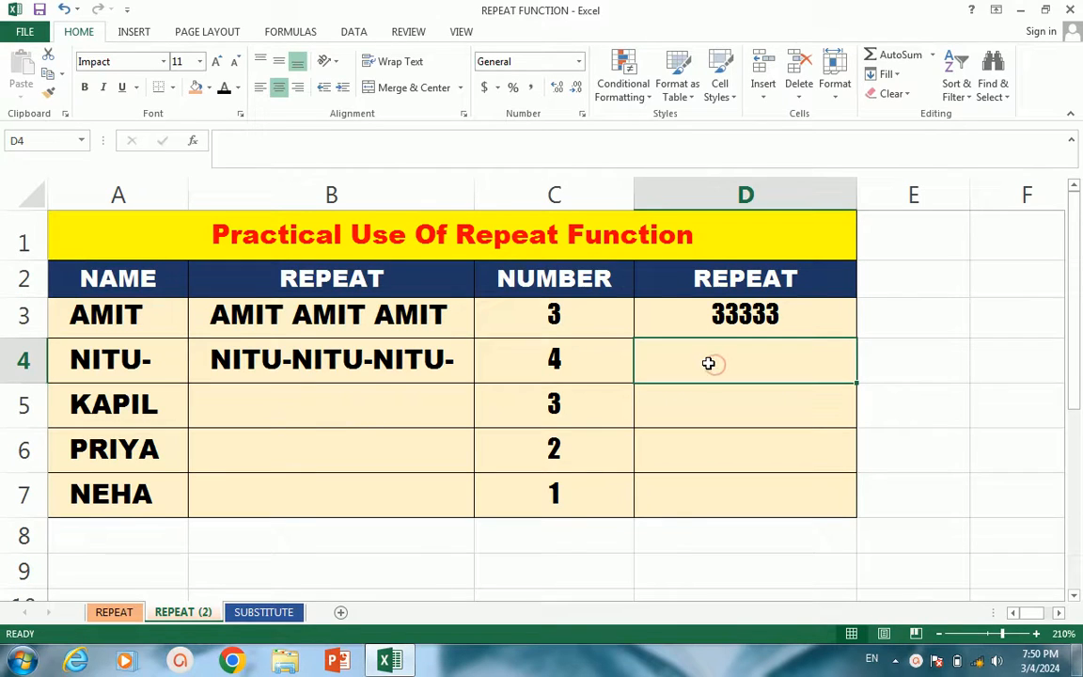
double_click(592, 317)
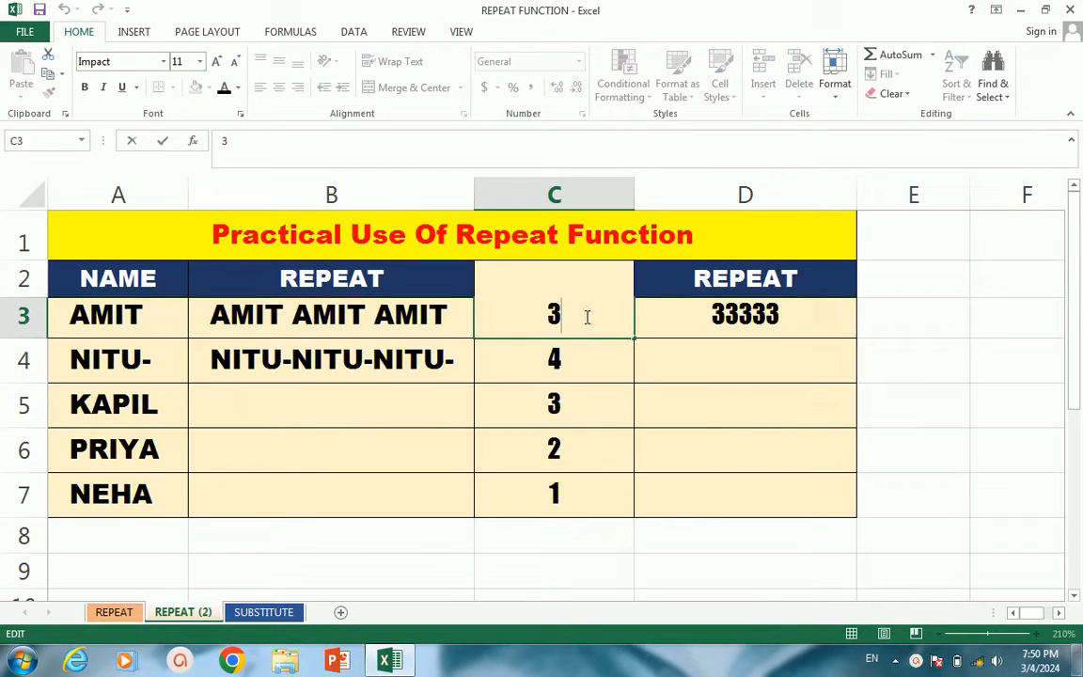
type("-")
key("Return")
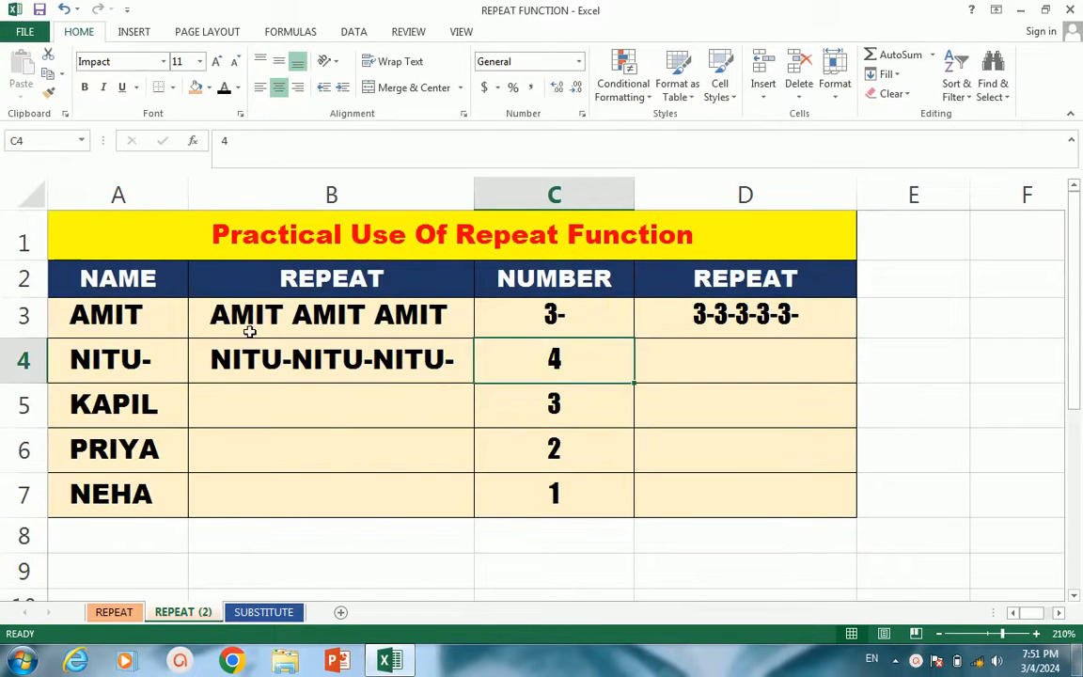
- Review the company star ratings on the REPEAT sheet and return to the REPEAT (2) sheet
left_click(113, 612)
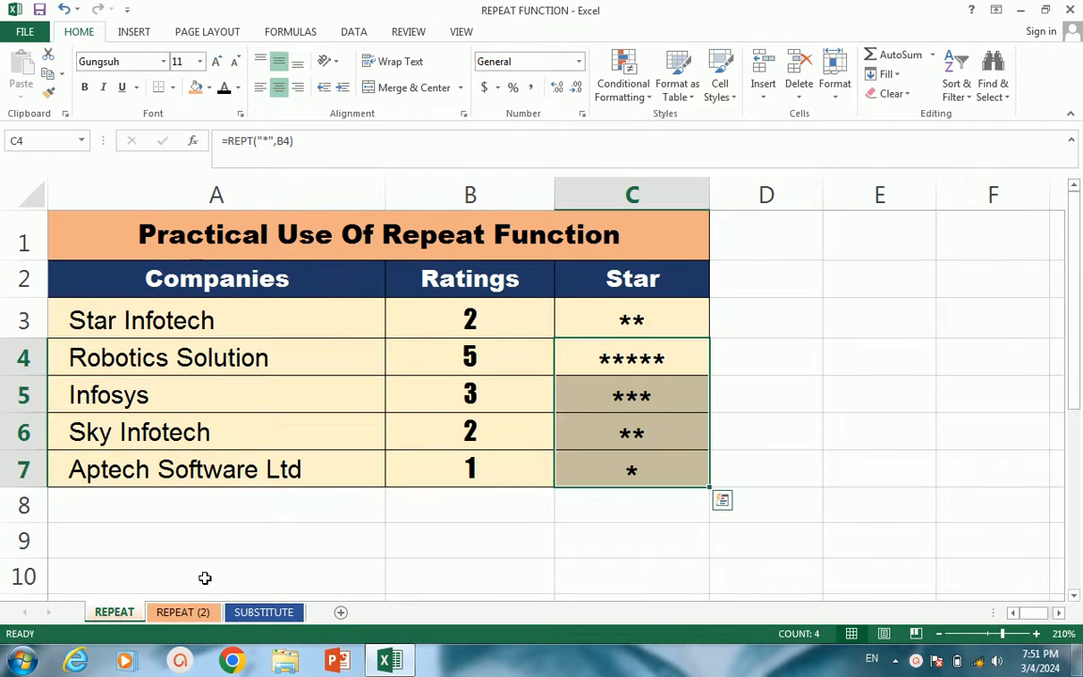
left_click(188, 612)
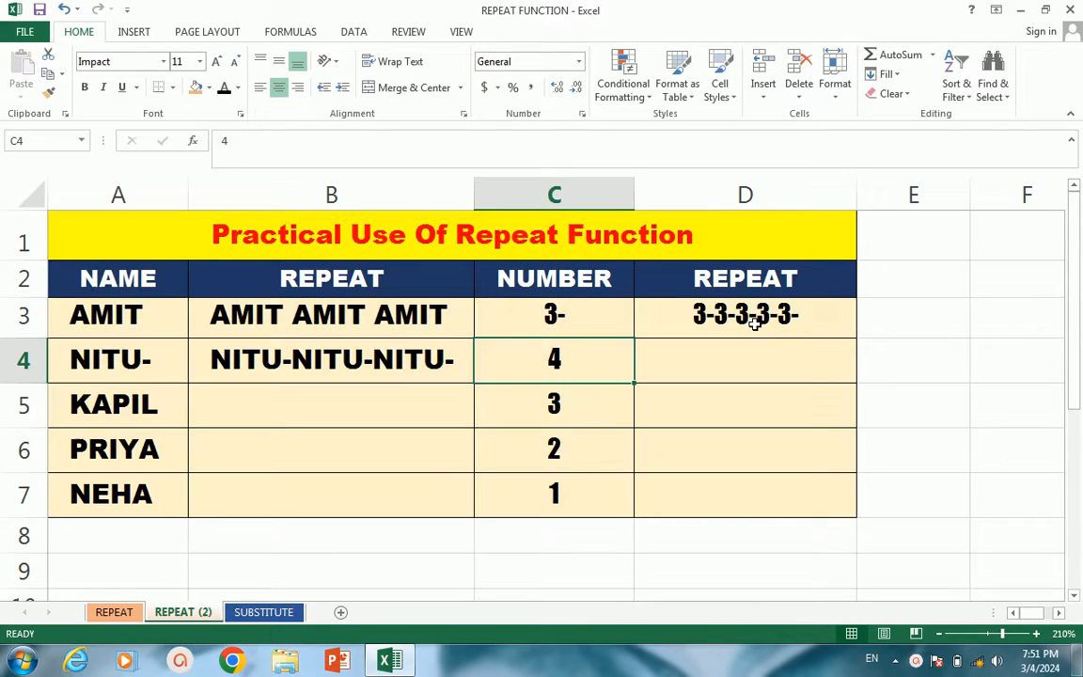
- On the SUBSTITUTE sheet, begin a SUBSTITUTE formula in B3 with A3 as the text and "-" as the old text
left_click(268, 613)
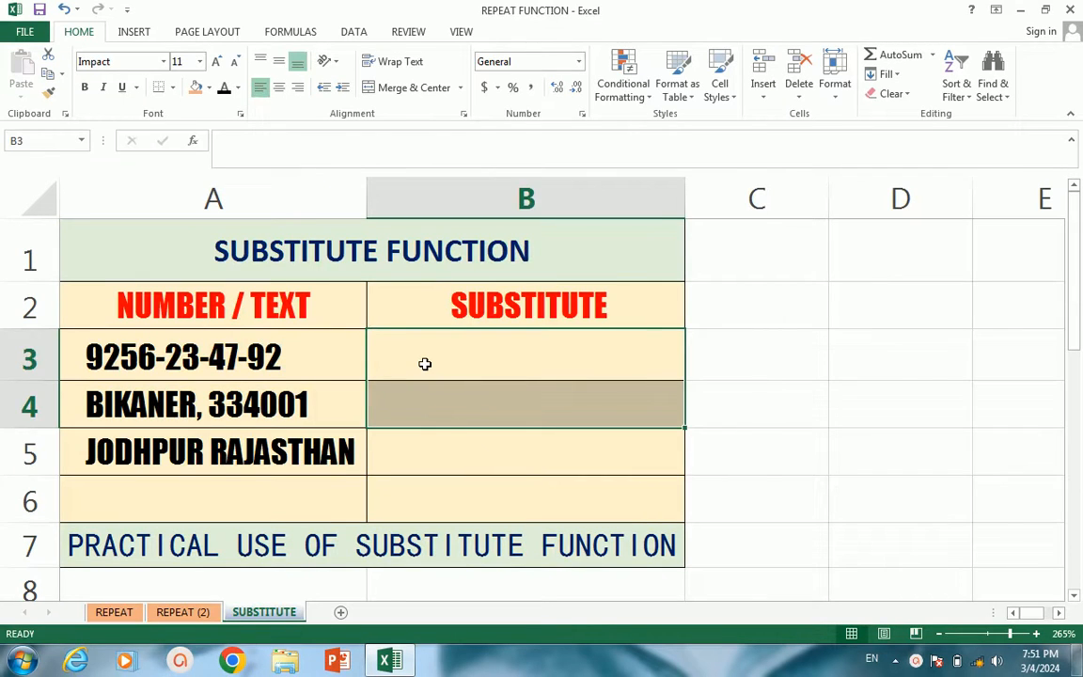
left_click(481, 394)
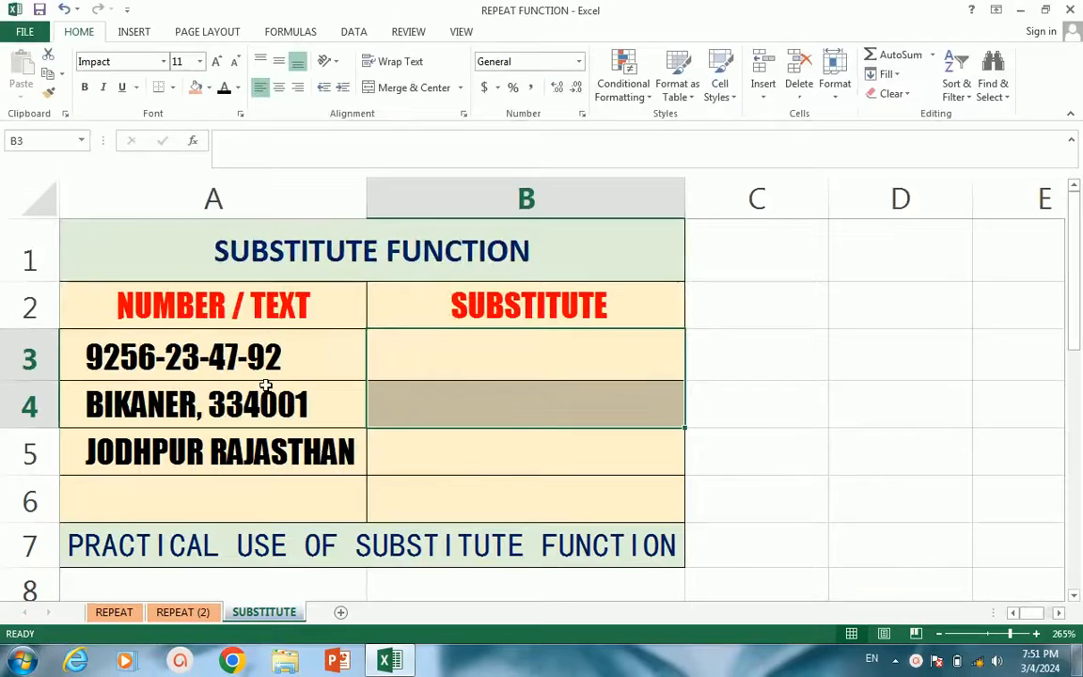
left_click(820, 354)
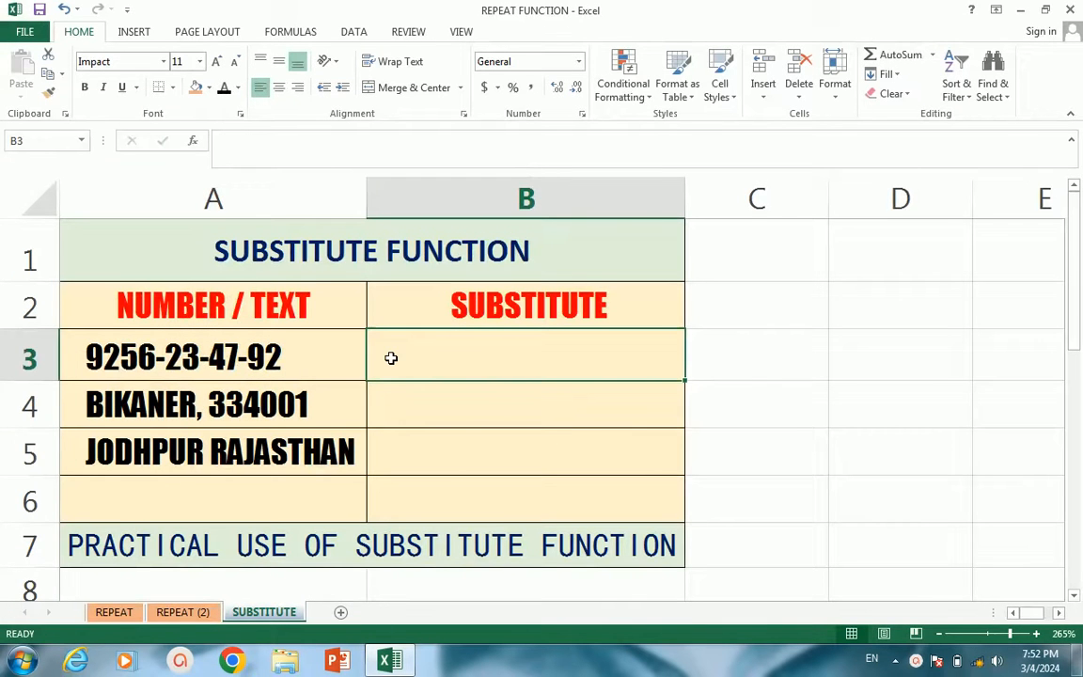
type("=")
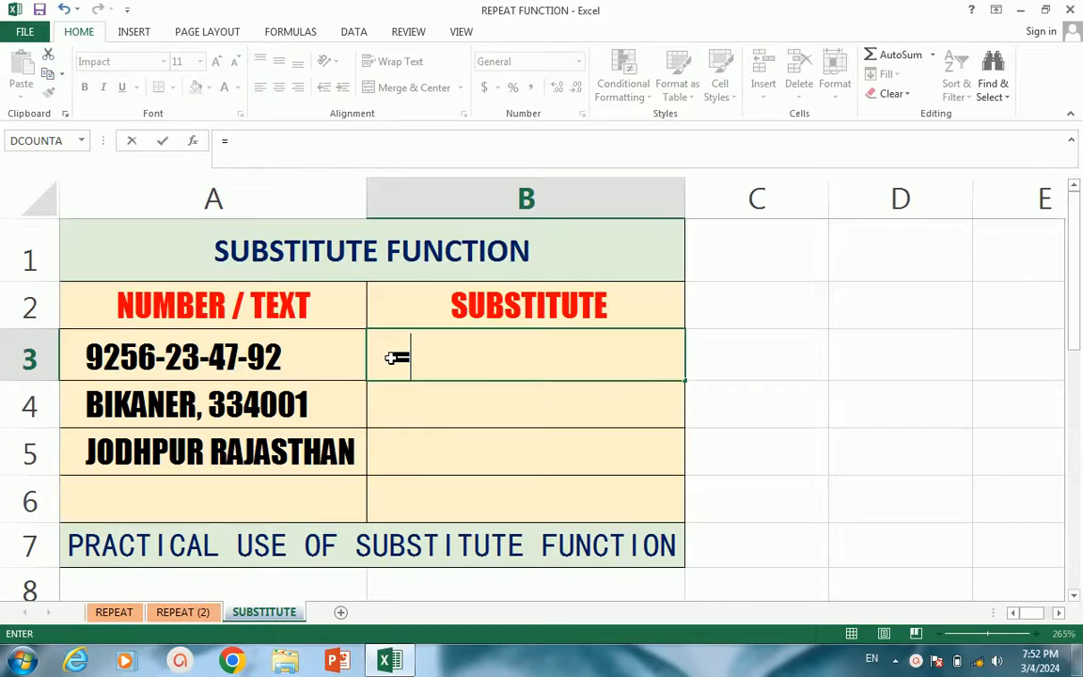
type("SUBSTITUTE(")
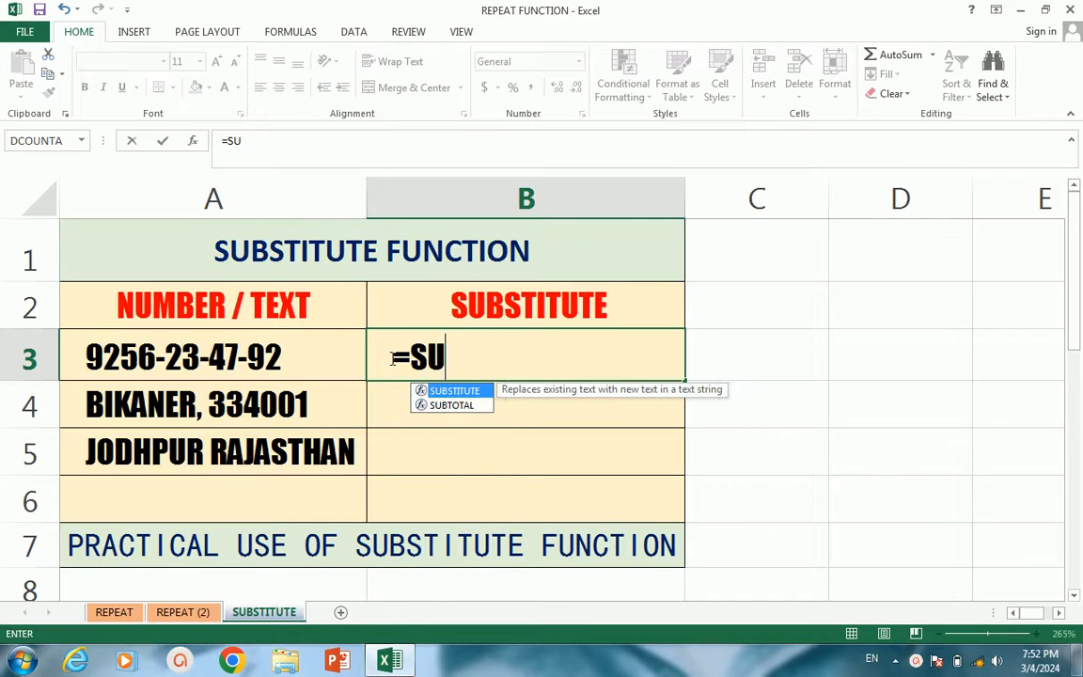
double_click(461, 390)
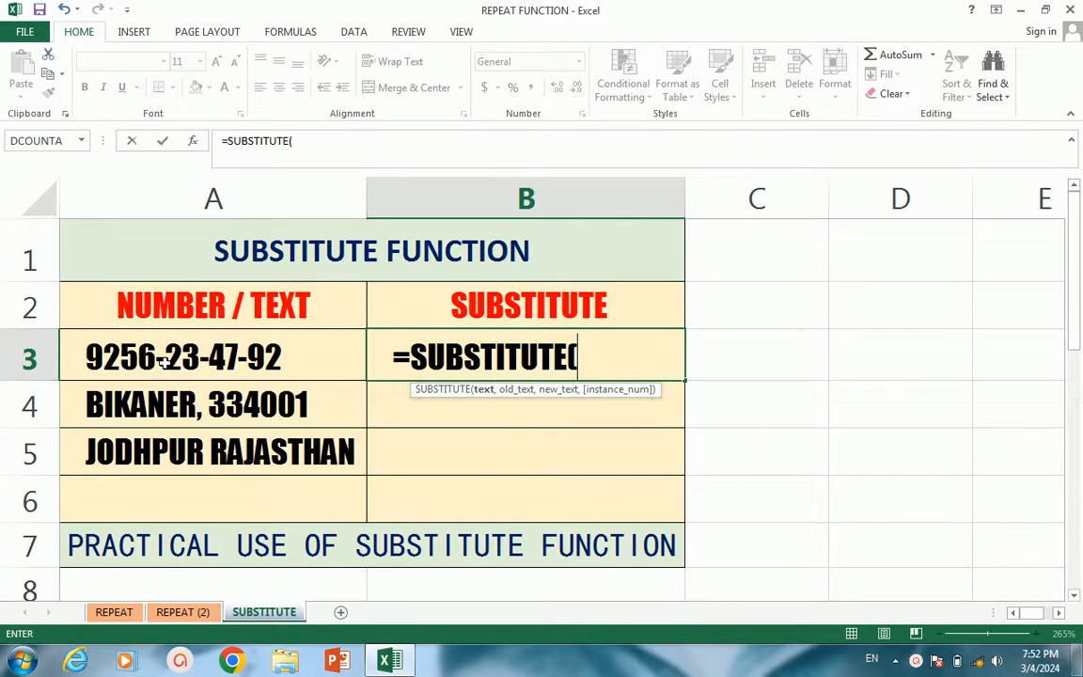
left_click(147, 367)
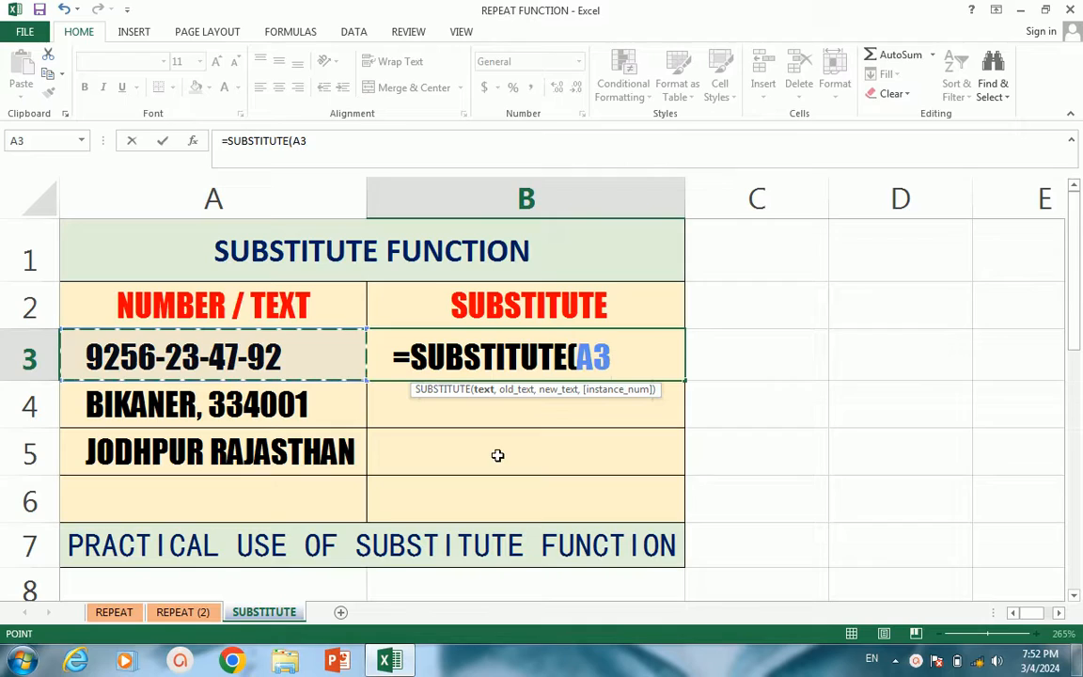
type(",")
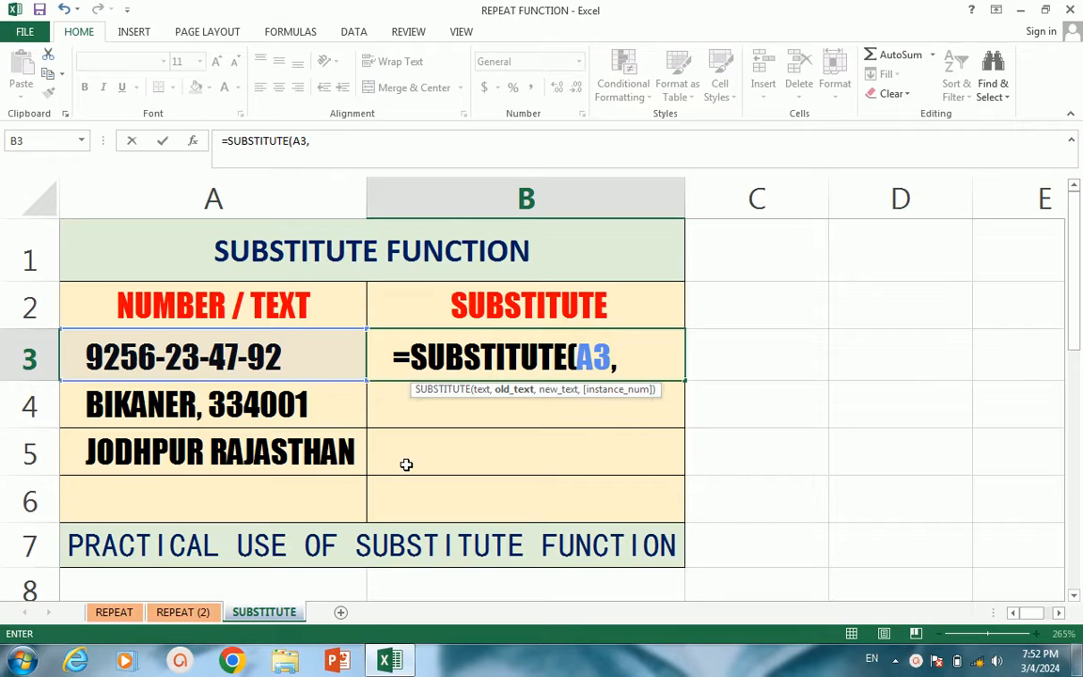
type("\"-\"")
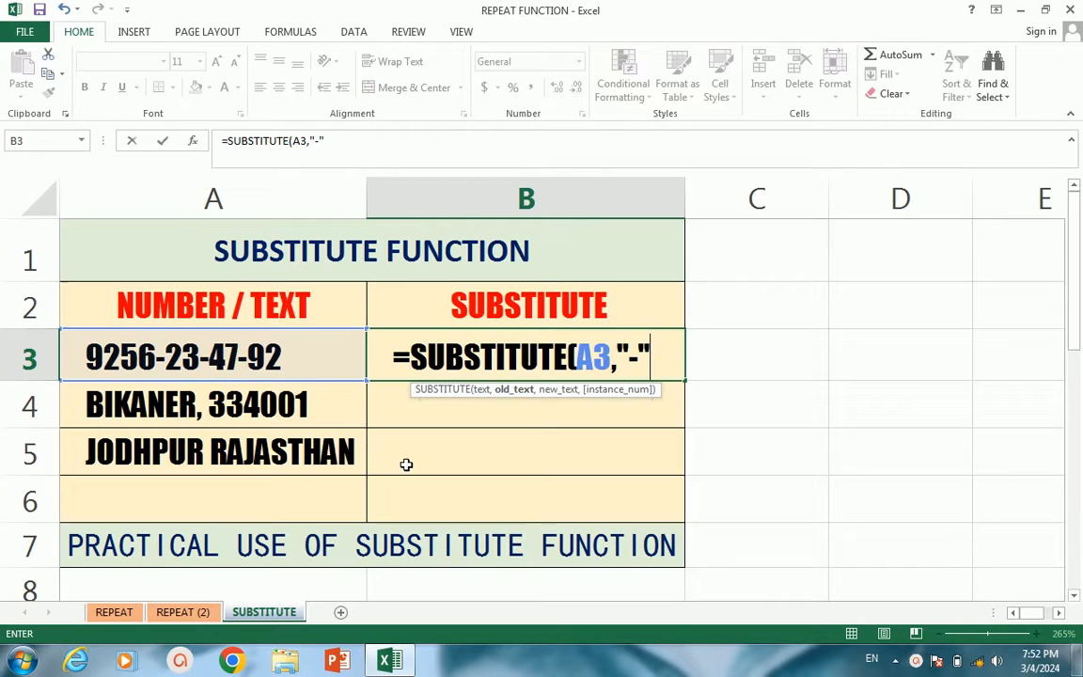